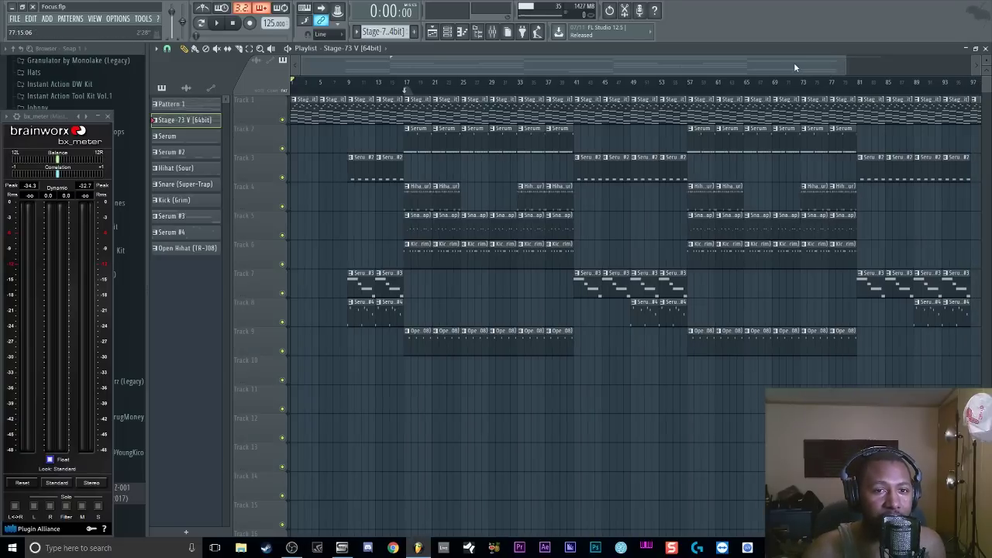
Turn off the double height option of the mini playlist preview
{"action": "left_click_drag", "start_coordinate": [793, 62], "coordinate": [693, 70]}
{"action": "left_click_drag", "start_coordinate": [842, 67], "coordinate": [350, 78]}
{"action": "left_click_drag", "start_coordinate": [411, 64], "coordinate": [548, 46]}
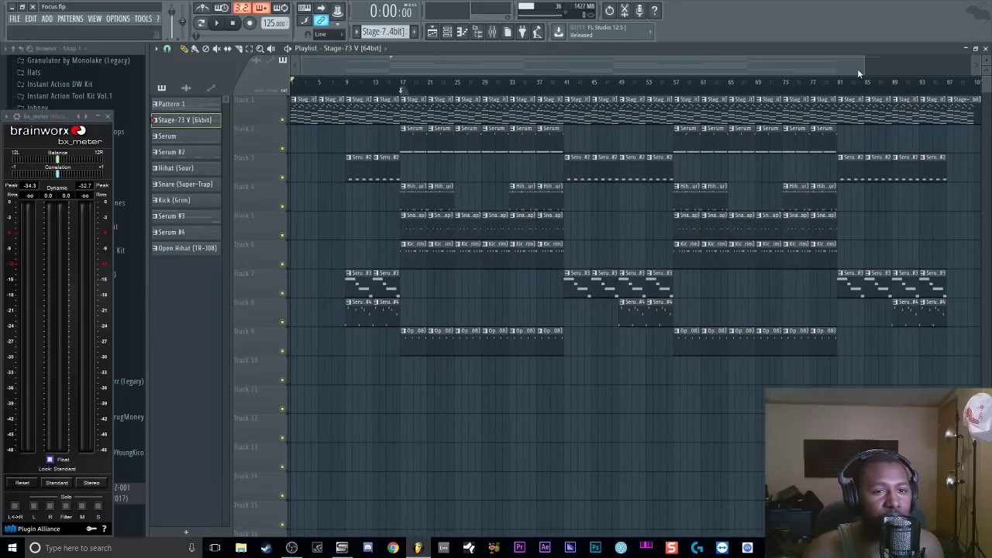
{"action": "left_click_drag", "start_coordinate": [857, 68], "coordinate": [437, 54]}
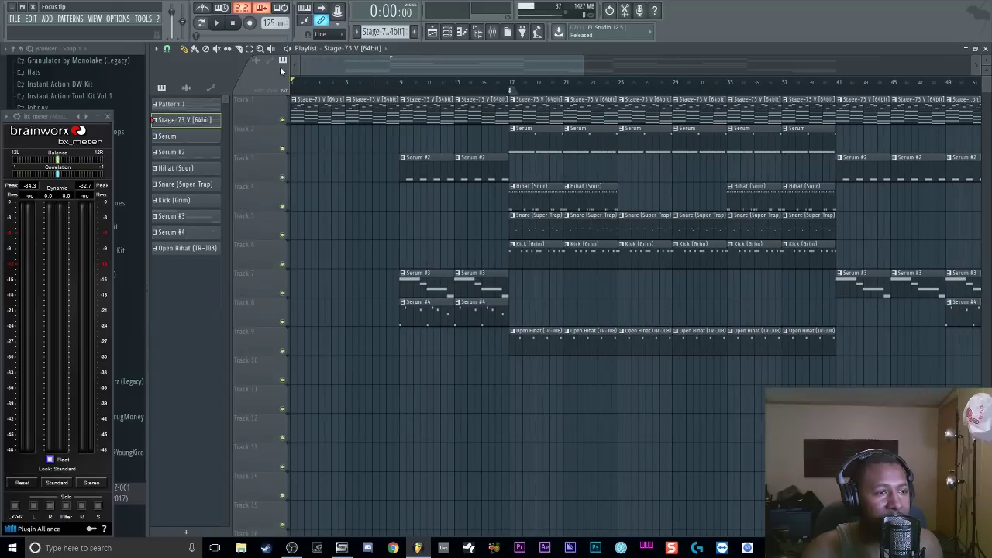
{"action": "left_click", "coordinate": [156, 48]}
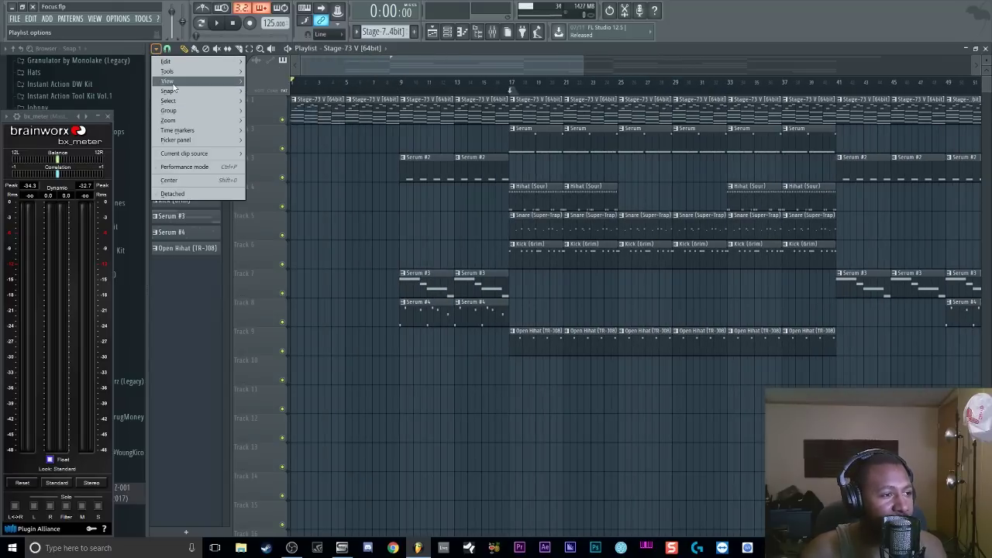
{"action": "mouse_move", "coordinate": [174, 82]}
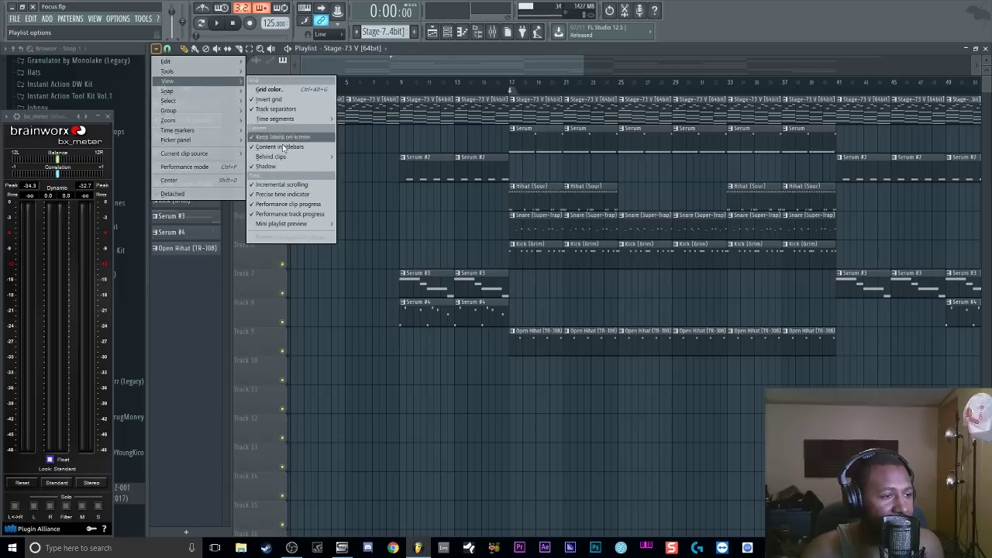
{"action": "mouse_move", "coordinate": [285, 226]}
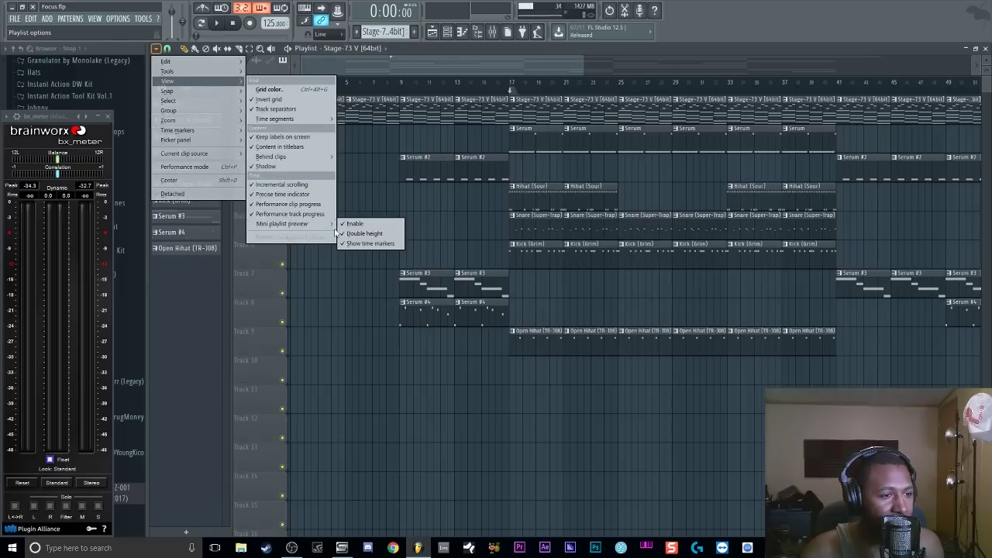
{"action": "left_click", "coordinate": [358, 234]}
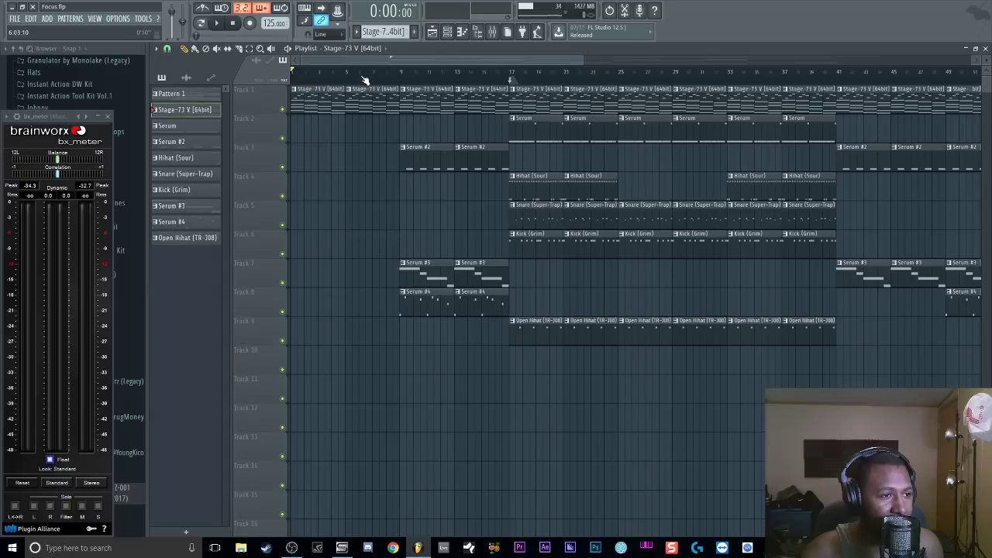
Turn the double height option of the mini playlist preview back on
{"action": "left_click", "coordinate": [157, 49]}
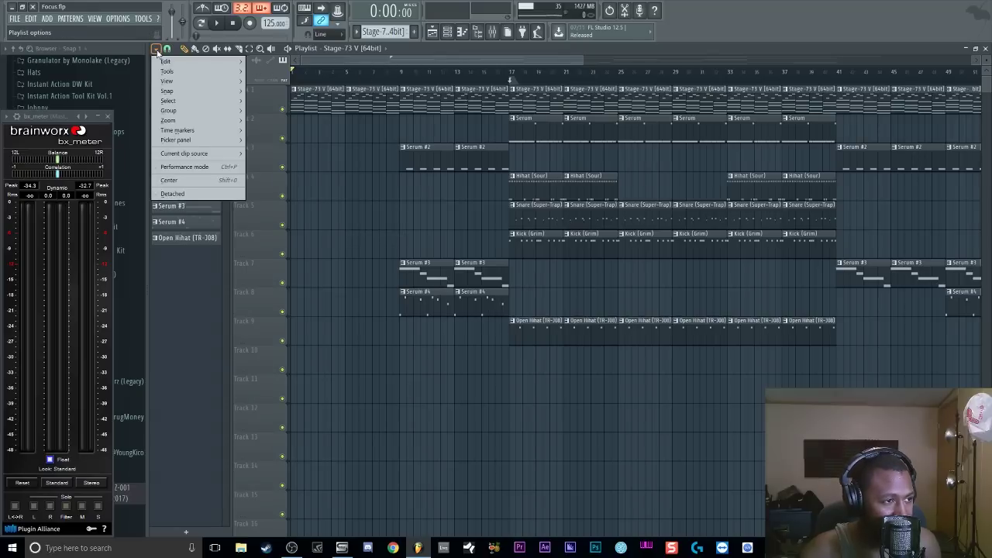
{"action": "mouse_move", "coordinate": [181, 132]}
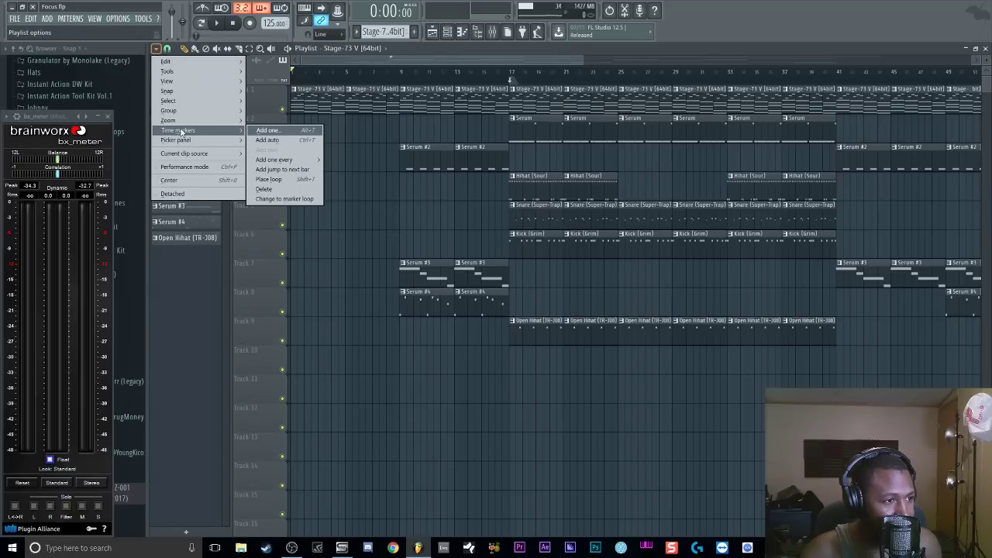
{"action": "mouse_move", "coordinate": [184, 81]}
{"action": "mouse_move", "coordinate": [283, 225]}
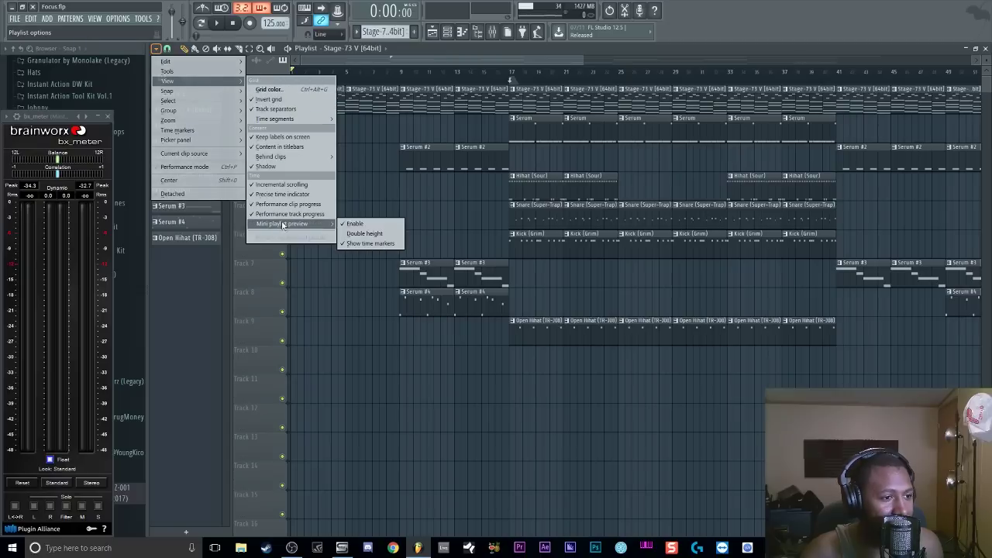
{"action": "left_click", "coordinate": [365, 233]}
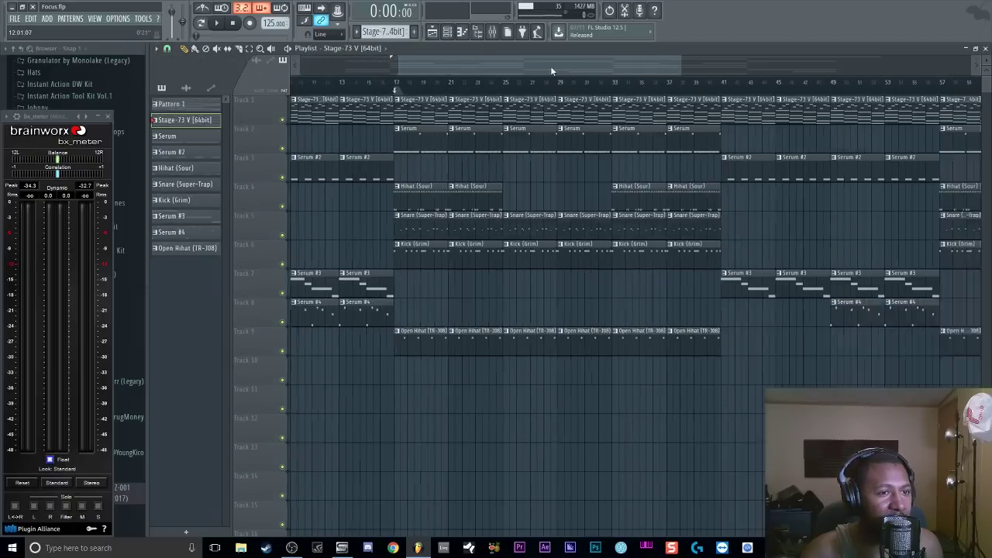
Open a Stage-73 V [64bit] clip from Track 1 in the piano roll, look through its notes with the mini preview, and close it
{"action": "left_click_drag", "start_coordinate": [550, 66], "coordinate": [412, 62]}
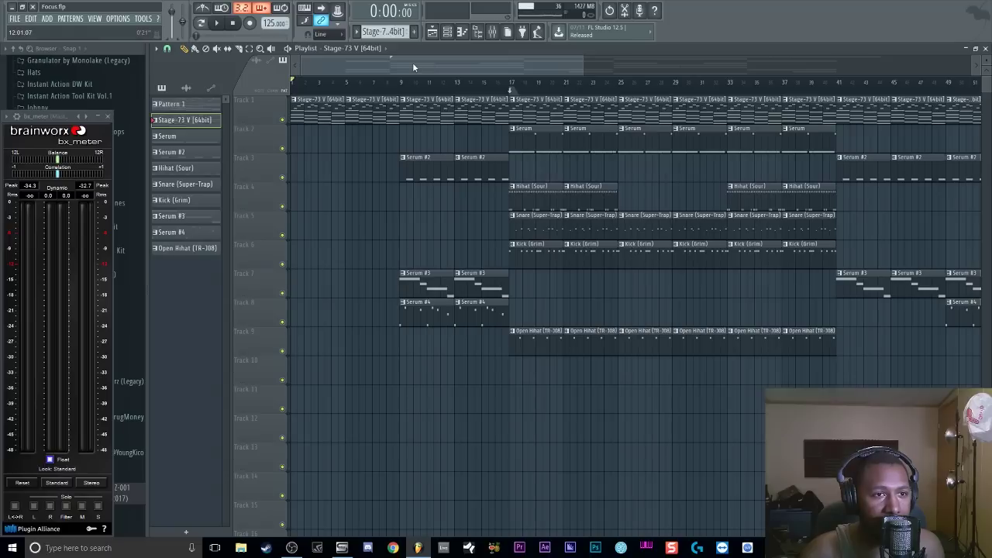
{"action": "left_click_drag", "start_coordinate": [587, 73], "coordinate": [888, 82]}
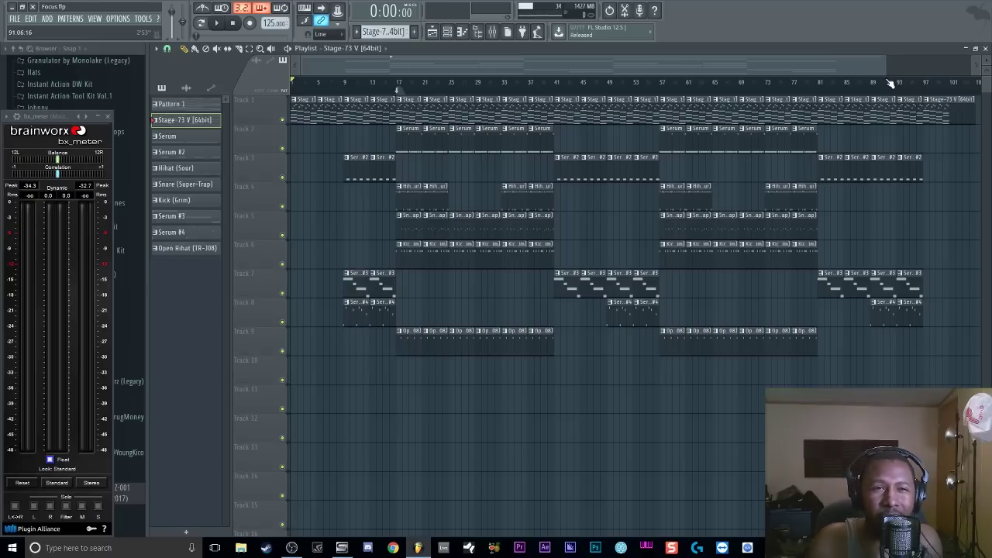
{"action": "left_click_drag", "start_coordinate": [884, 66], "coordinate": [482, 51]}
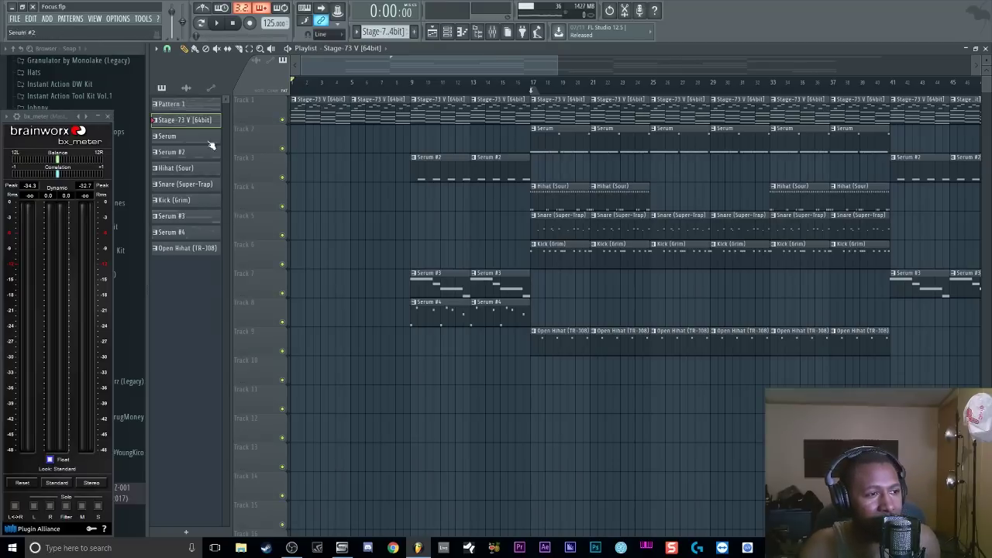
{"action": "double_click", "coordinate": [335, 110]}
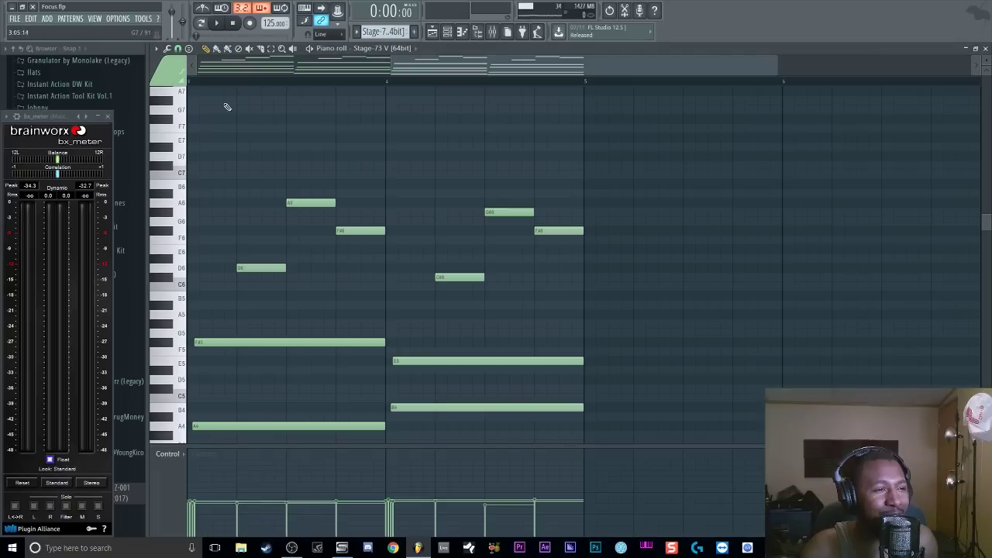
{"action": "left_click_drag", "start_coordinate": [423, 72], "coordinate": [207, 70]}
{"action": "left_click", "coordinate": [158, 48]}
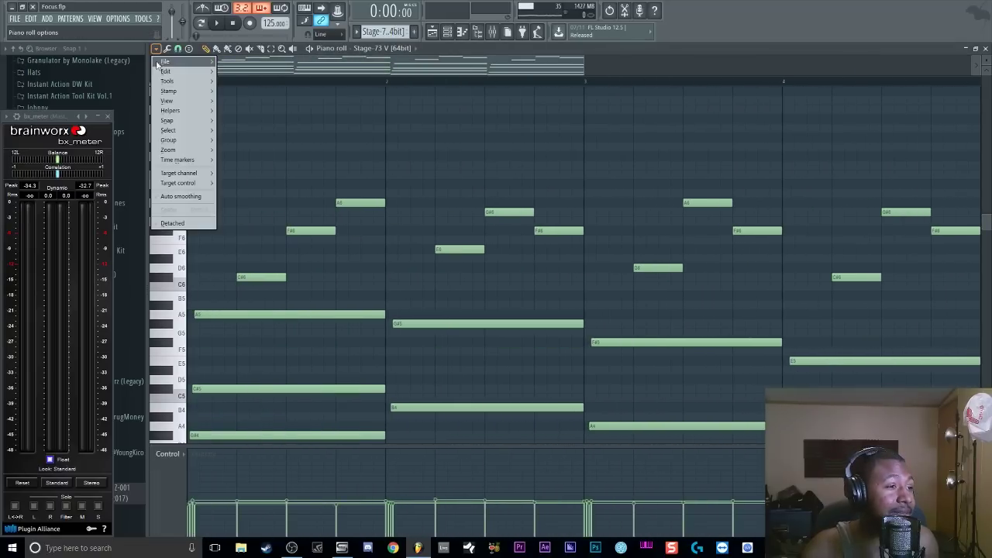
{"action": "mouse_move", "coordinate": [180, 102]}
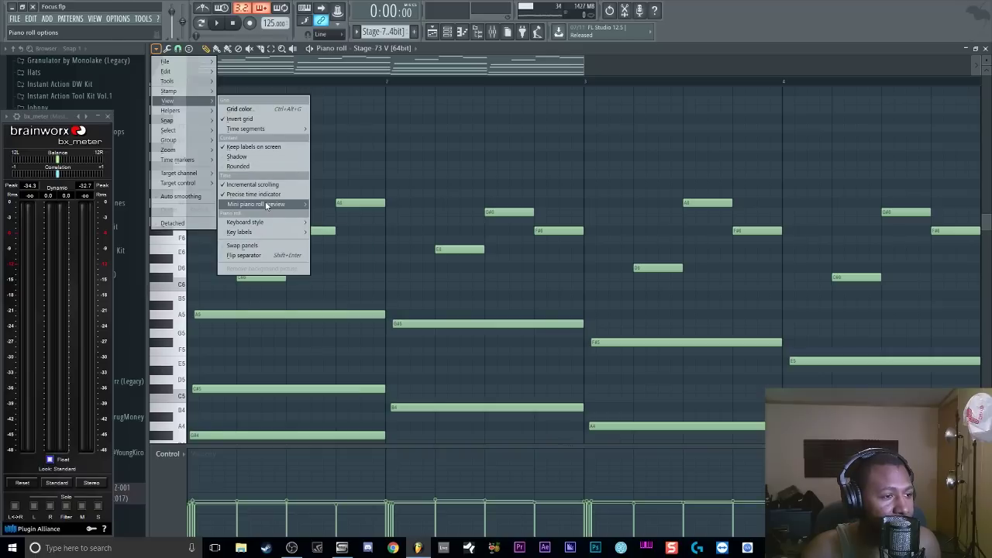
{"action": "left_click_drag", "start_coordinate": [599, 74], "coordinate": [633, 59]}
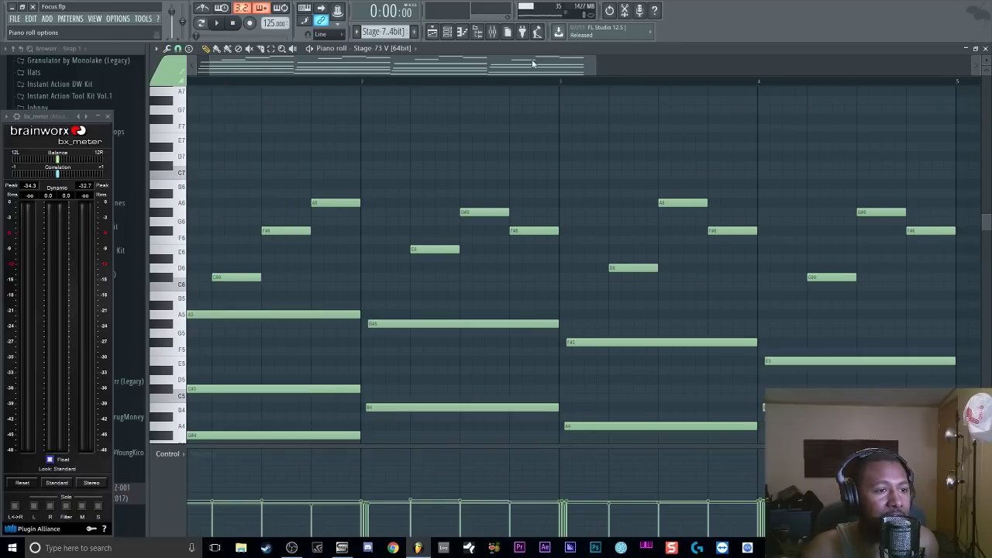
{"action": "left_click_drag", "start_coordinate": [532, 63], "coordinate": [494, 79]}
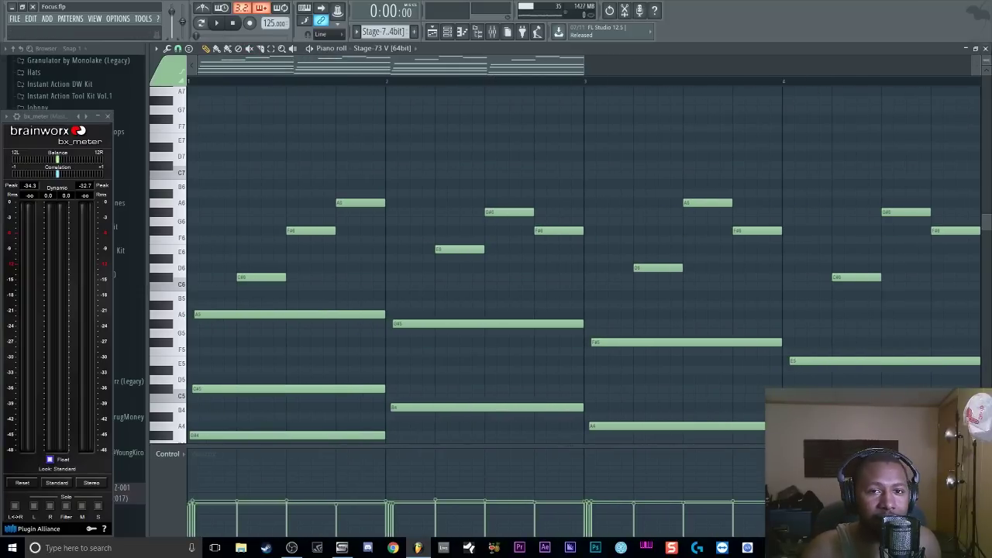
{"action": "left_click", "coordinate": [985, 48]}
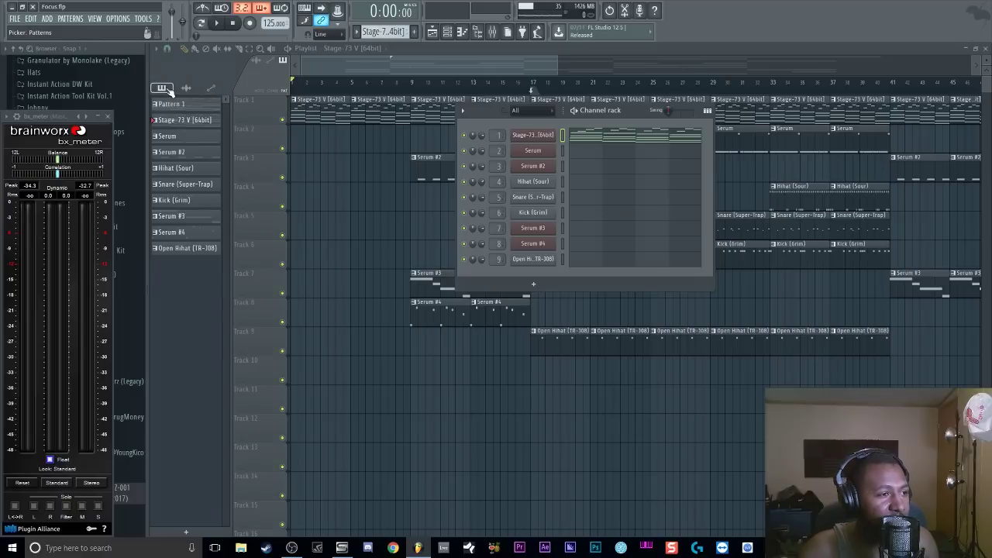
Browse the Kick (Grim), Hihat (Sour) and Stage-73 V [64bit] patterns in the picker and check their contents in the channel rack
{"action": "left_click", "coordinate": [460, 33]}
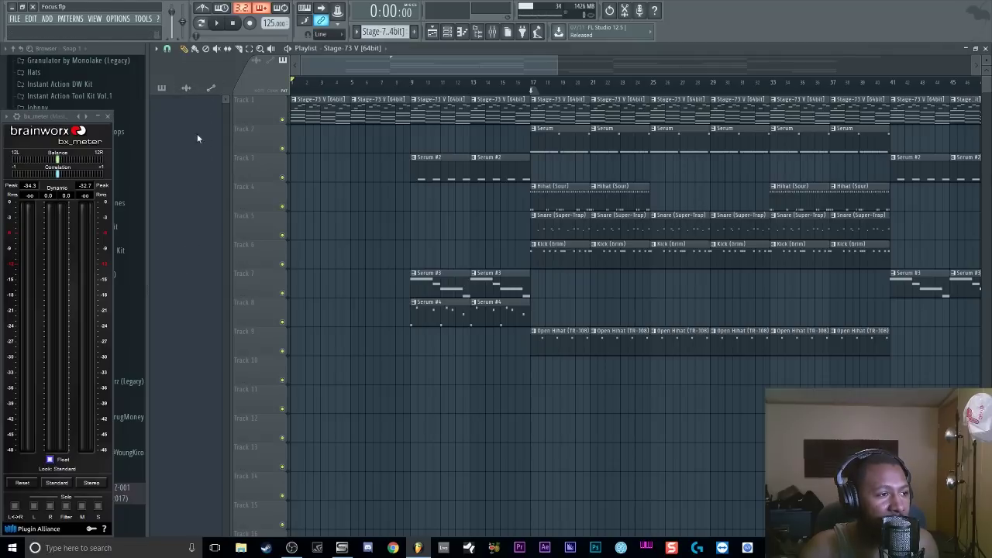
{"action": "left_click", "coordinate": [161, 88]}
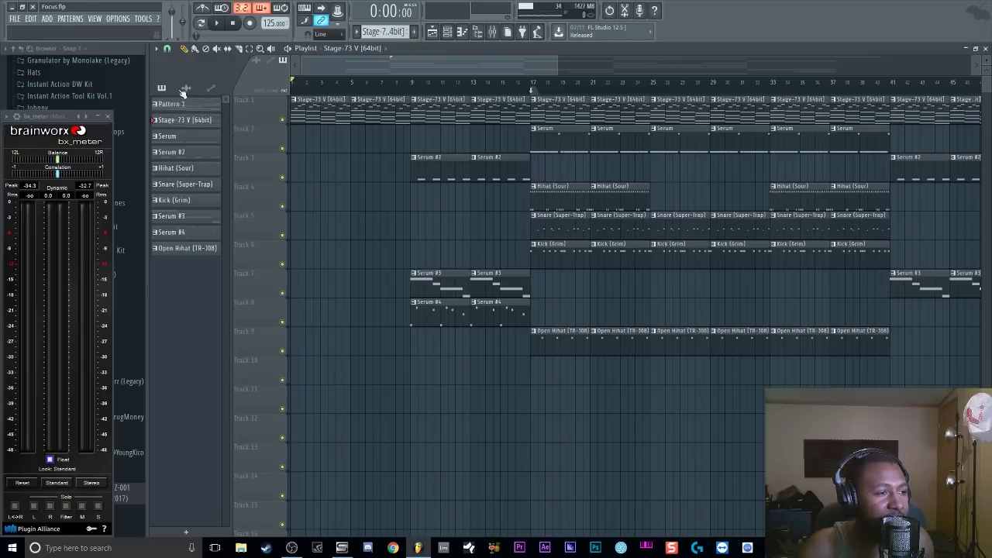
{"action": "left_click", "coordinate": [206, 200]}
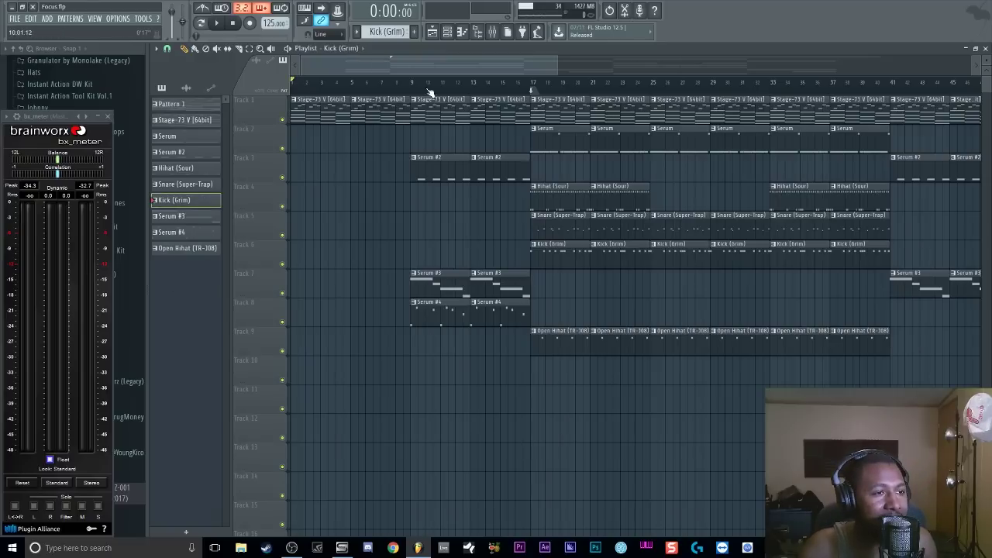
{"action": "left_click", "coordinate": [449, 34]}
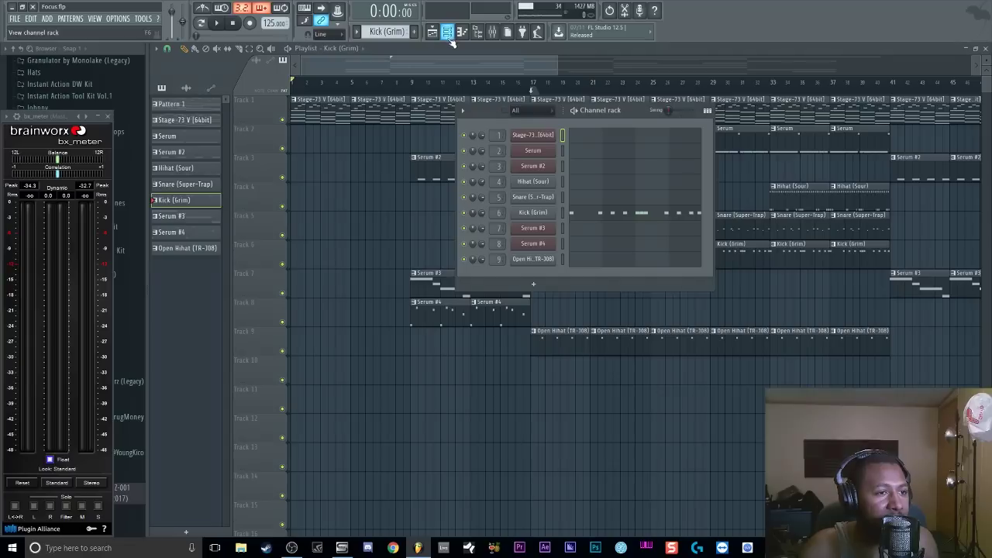
{"action": "left_click", "coordinate": [172, 168]}
{"action": "key", "text": "F6"}
{"action": "left_click", "coordinate": [193, 120]}
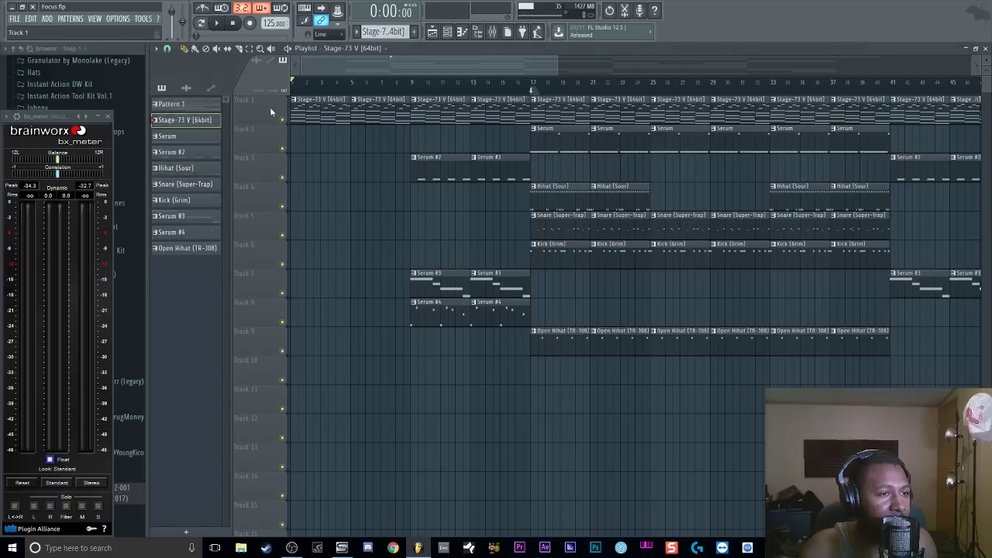
{"action": "left_click", "coordinate": [448, 36]}
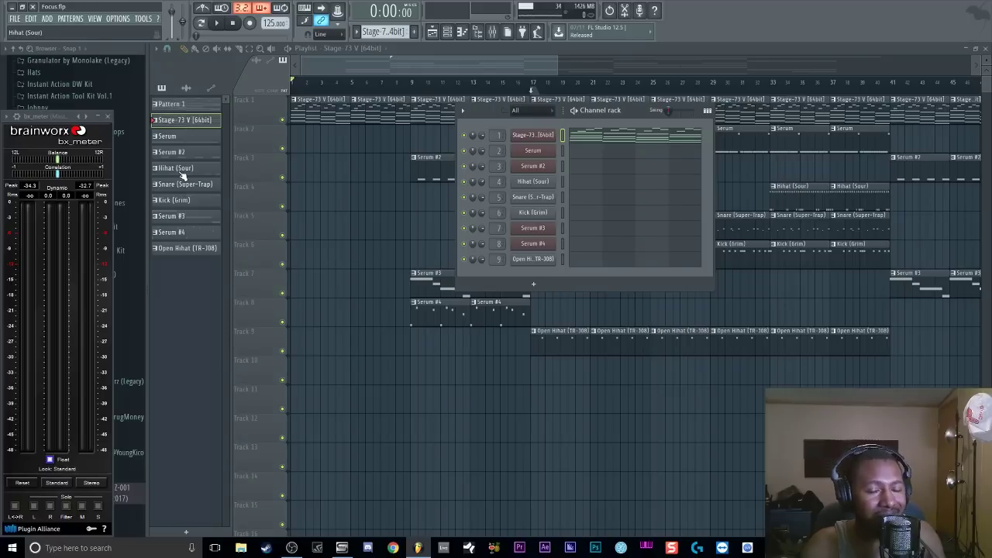
{"action": "key", "text": "F6"}
Select the Stage-73 V [64bit] and Serum patterns together and rename them as drum
{"action": "left_click", "coordinate": [190, 137]}
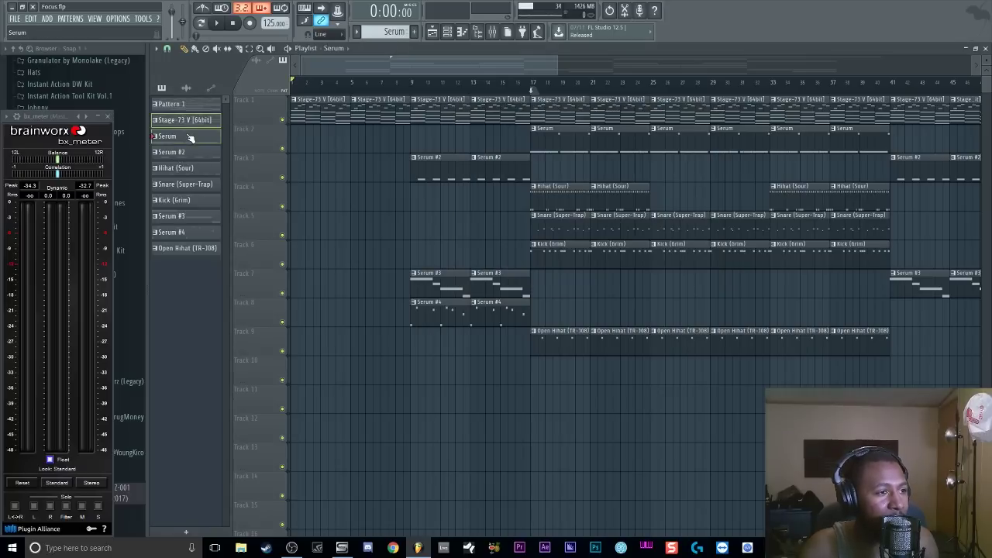
{"action": "right_click", "coordinate": [188, 122]}
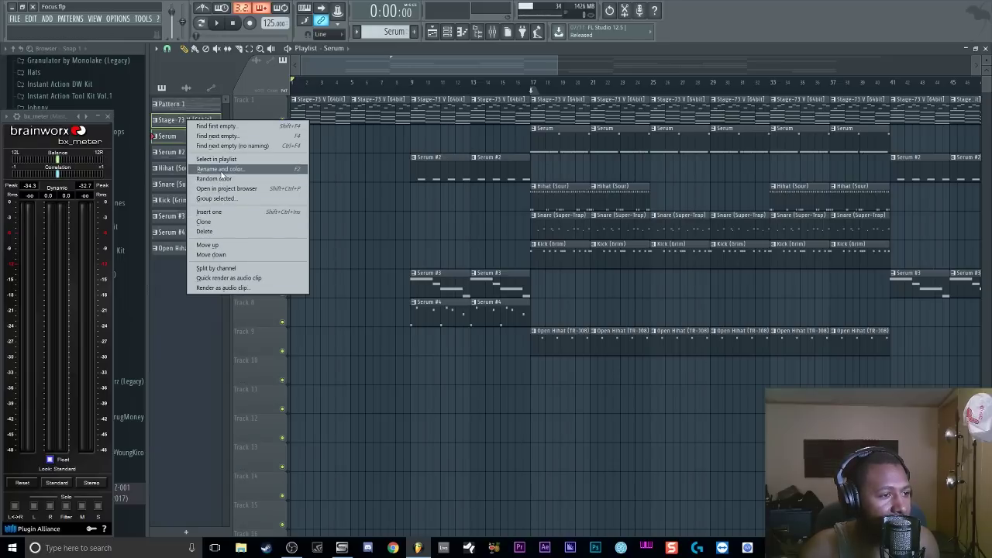
{"action": "left_click", "coordinate": [222, 169]}
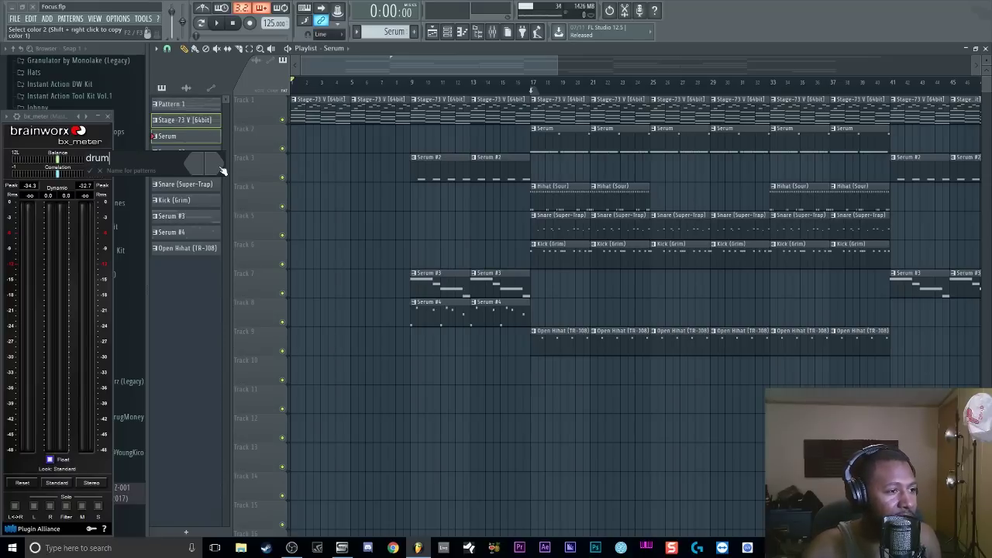
{"action": "type", "text": "drum"}
{"action": "key", "text": "Return"}
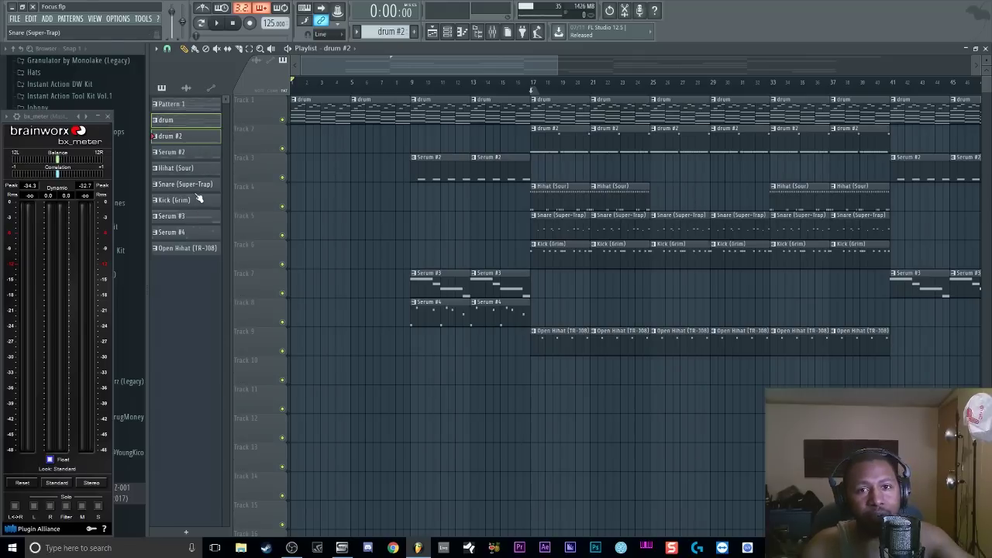
Select all patterns from Pattern 1 through Open Hihat (TR-808) and colour them with a gradient from red to bright green
{"action": "left_click", "coordinate": [186, 103]}
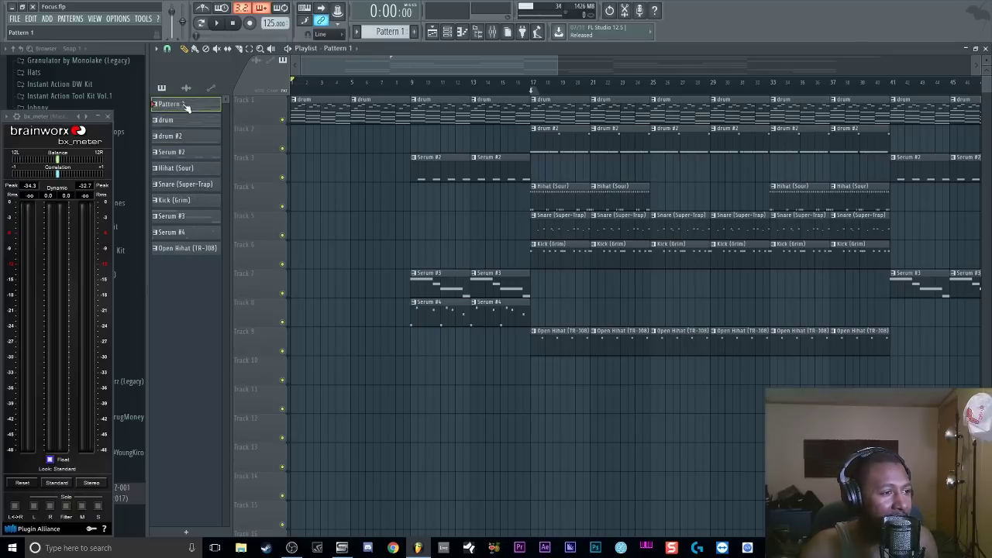
{"action": "left_click", "coordinate": [197, 250]}
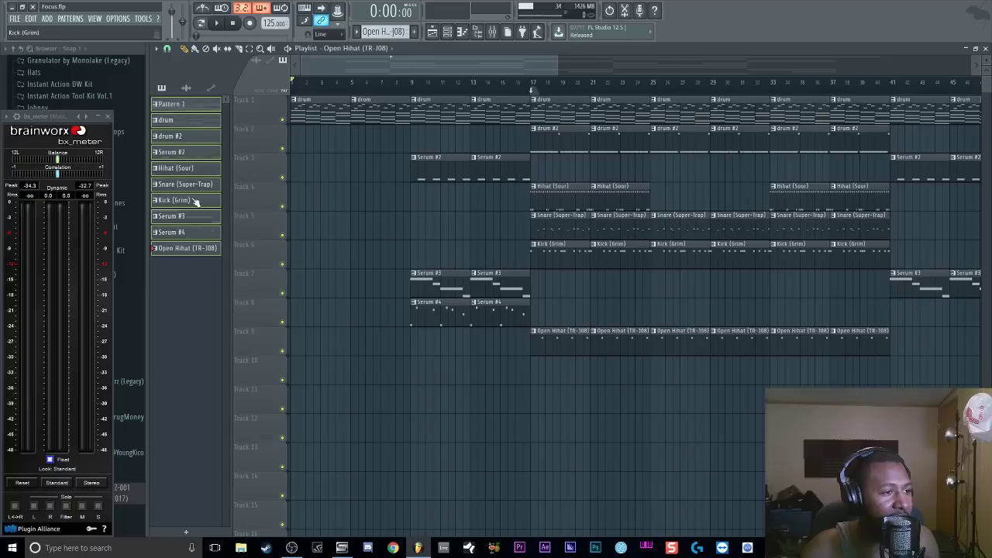
{"action": "right_click", "coordinate": [188, 103]}
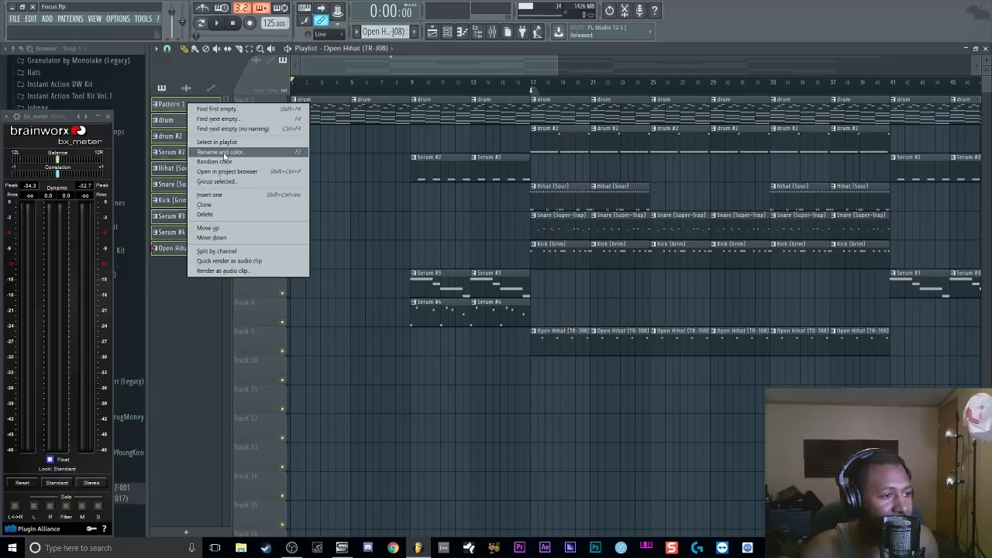
{"action": "left_click", "coordinate": [223, 152]}
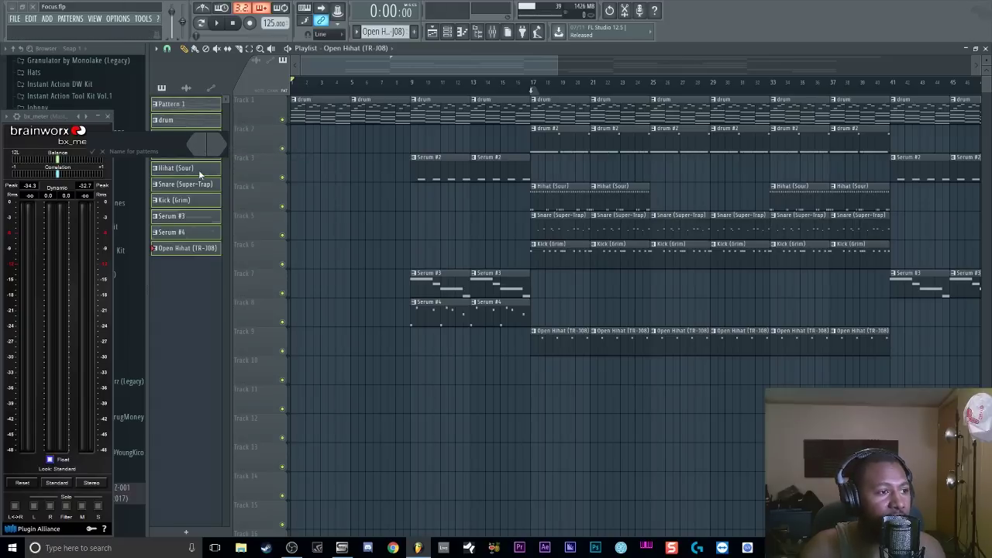
{"action": "left_click", "coordinate": [200, 149]}
{"action": "left_click", "coordinate": [210, 199]}
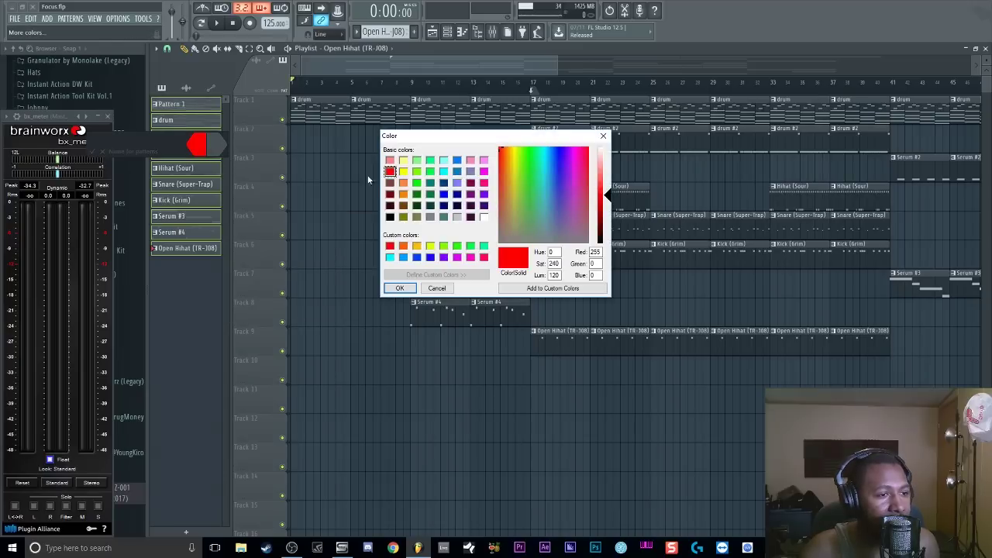
{"action": "left_click", "coordinate": [416, 183]}
{"action": "left_click", "coordinate": [400, 288]}
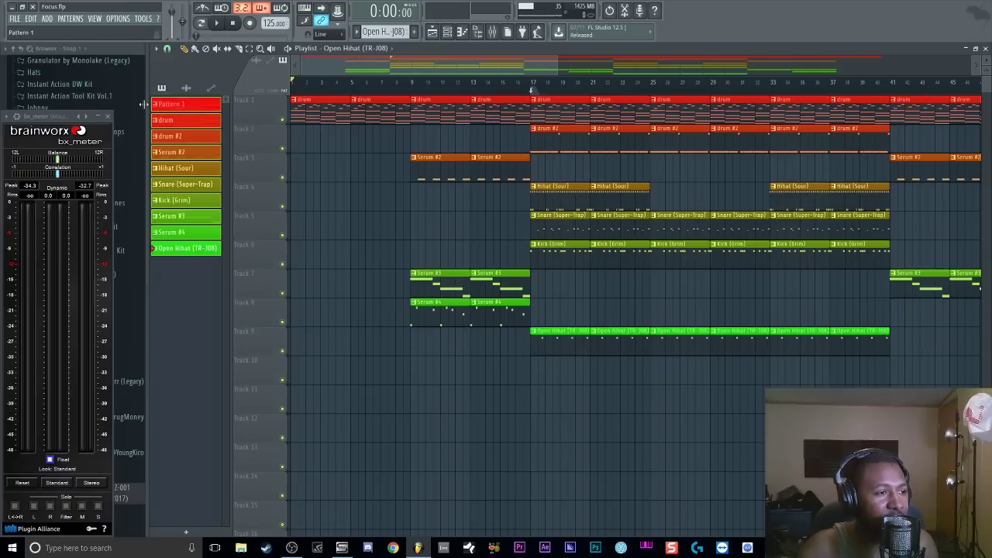
Give all the selected patterns random colours
{"action": "right_click", "coordinate": [202, 106]}
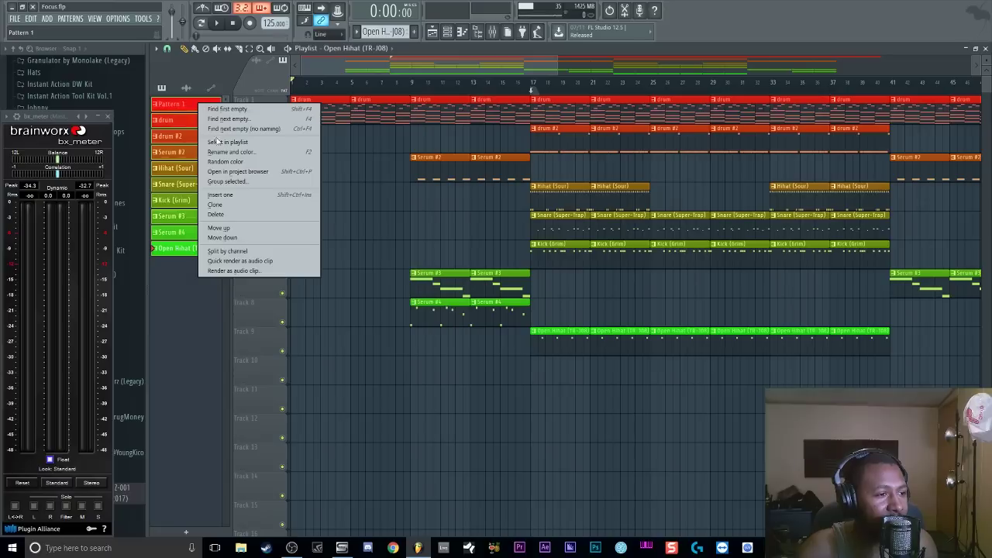
{"action": "left_click", "coordinate": [227, 164]}
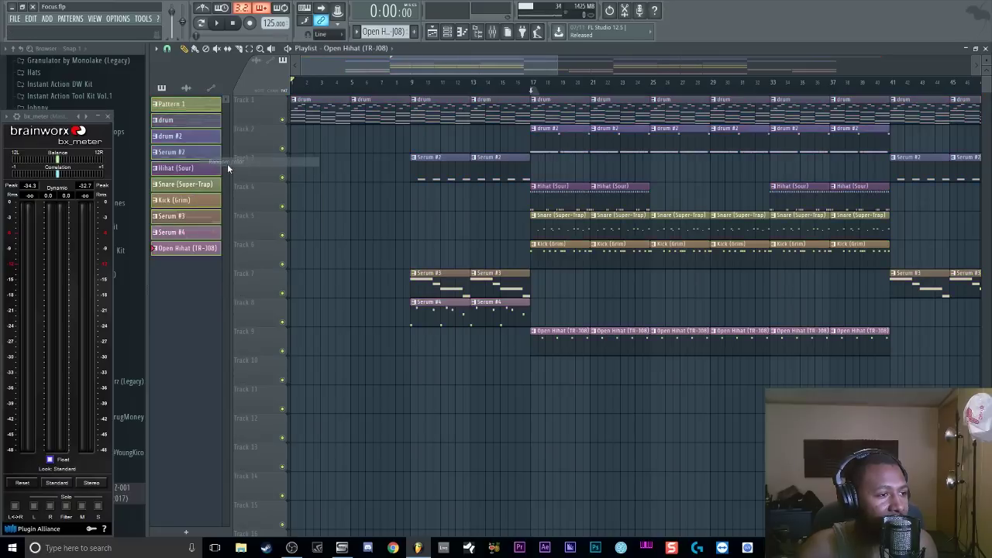
Recolour the selected patterns with a gradient that starts at pure red and ends at bright green
{"action": "right_click", "coordinate": [196, 110]}
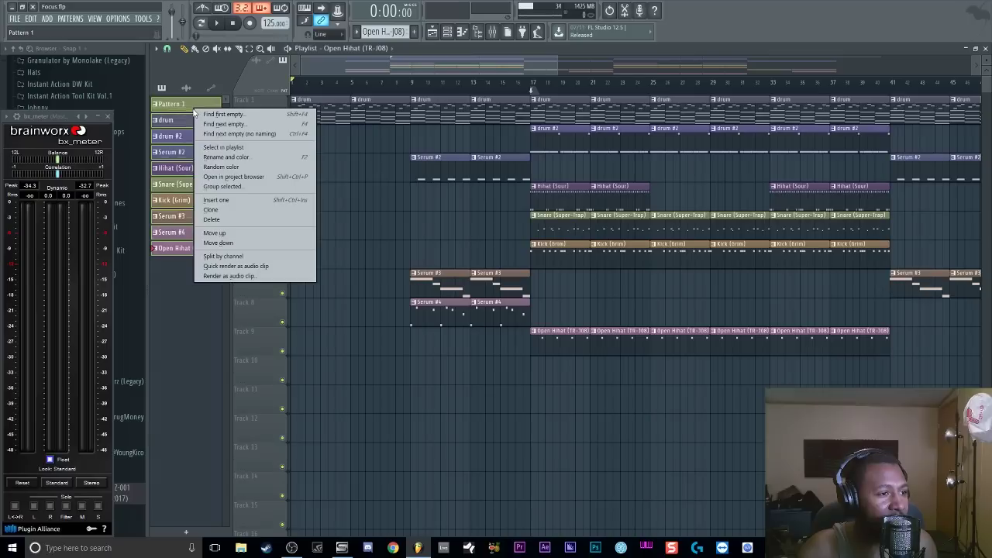
{"action": "left_click", "coordinate": [233, 166]}
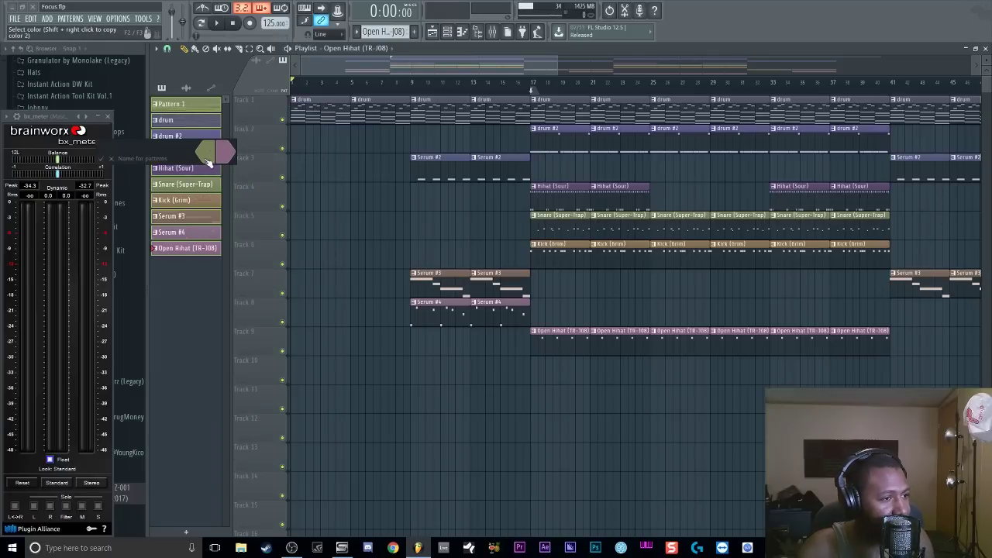
{"action": "left_click", "coordinate": [209, 154]}
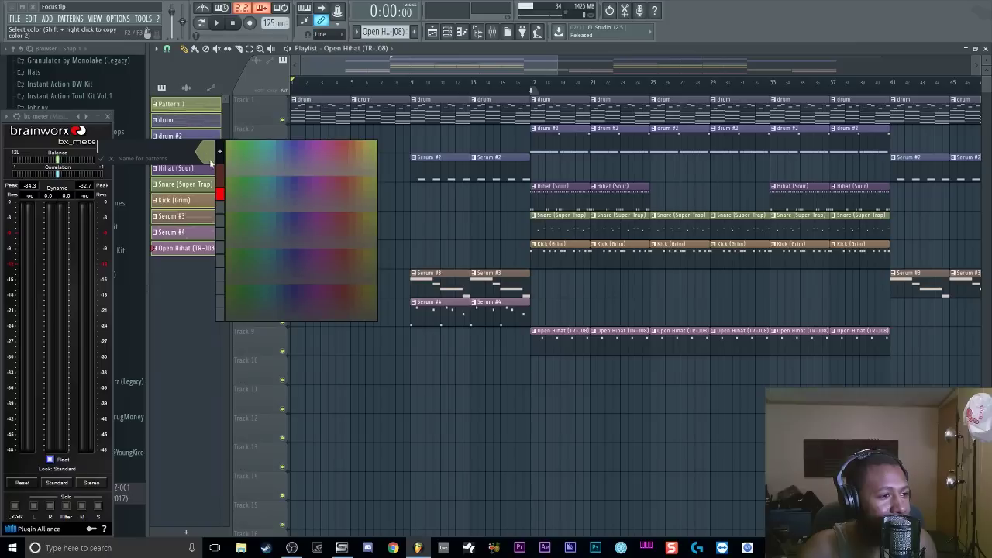
{"action": "left_click", "coordinate": [221, 197]}
{"action": "left_click", "coordinate": [222, 154]}
{"action": "left_click", "coordinate": [242, 168]}
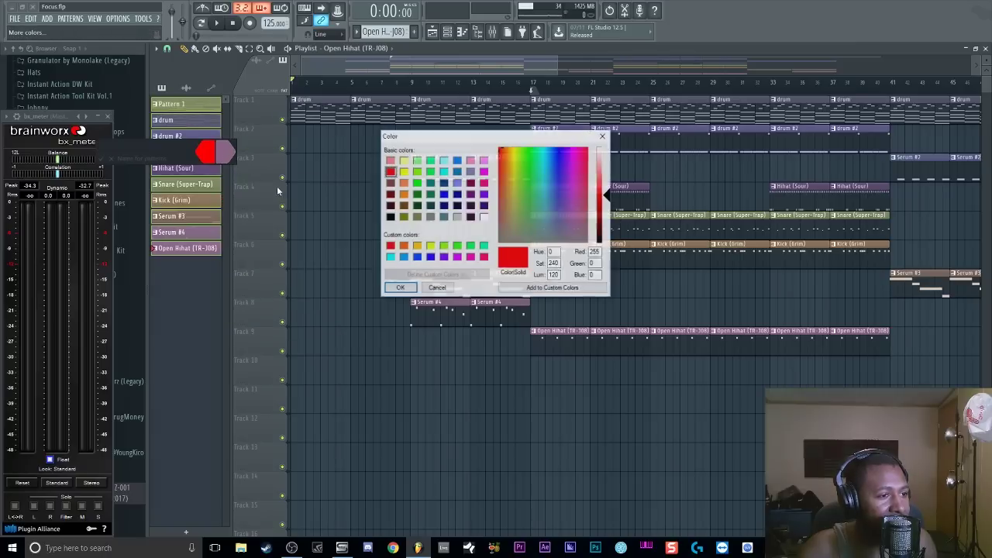
{"action": "left_click", "coordinate": [419, 183]}
{"action": "left_click", "coordinate": [408, 286]}
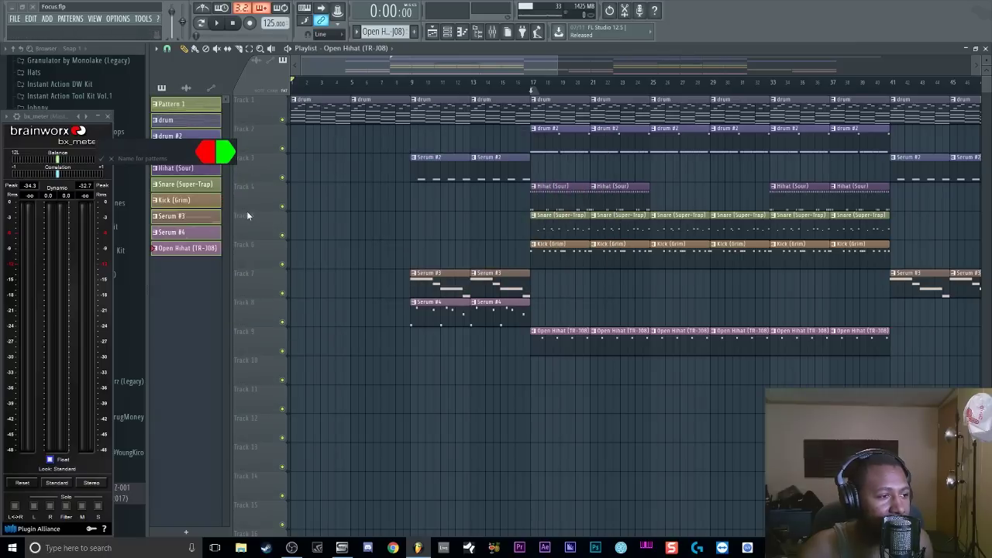
{"action": "key", "text": "Return"}
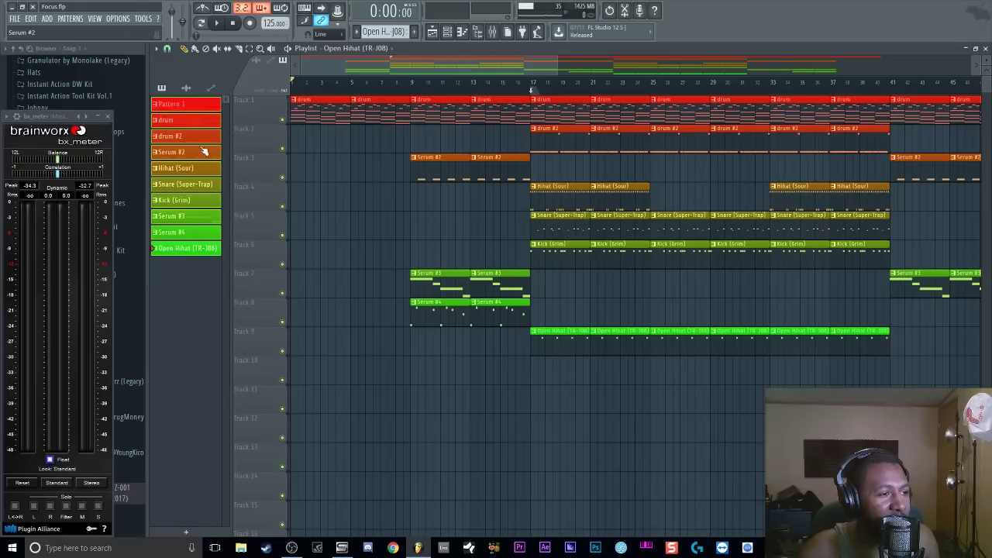
{"action": "left_click_drag", "start_coordinate": [379, 73], "coordinate": [349, 91]}
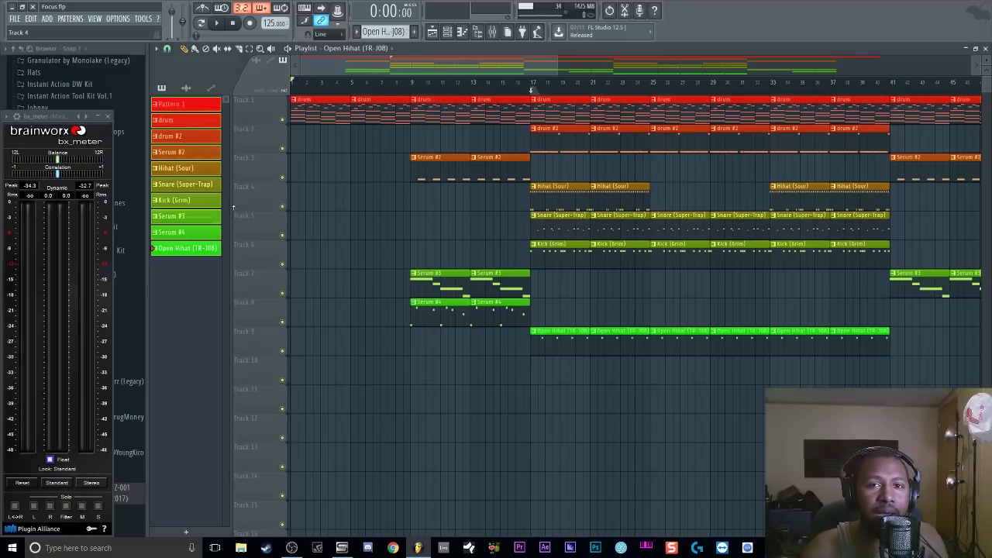
Render the drum pattern as an audio clip, drum.wav, with insert effects enabled and master effects off, and dismiss the ASIO Link window
{"action": "left_click", "coordinate": [188, 122]}
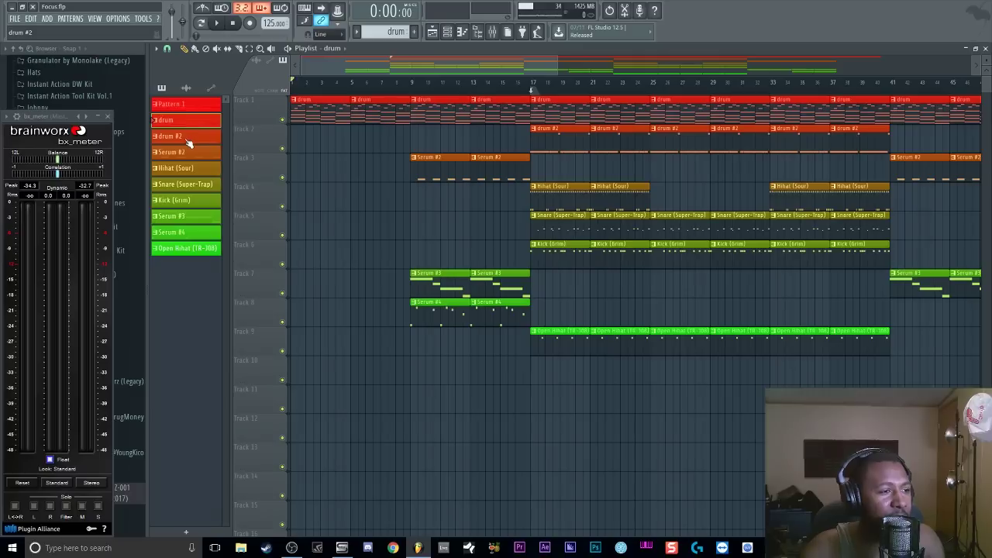
{"action": "left_click", "coordinate": [186, 141]}
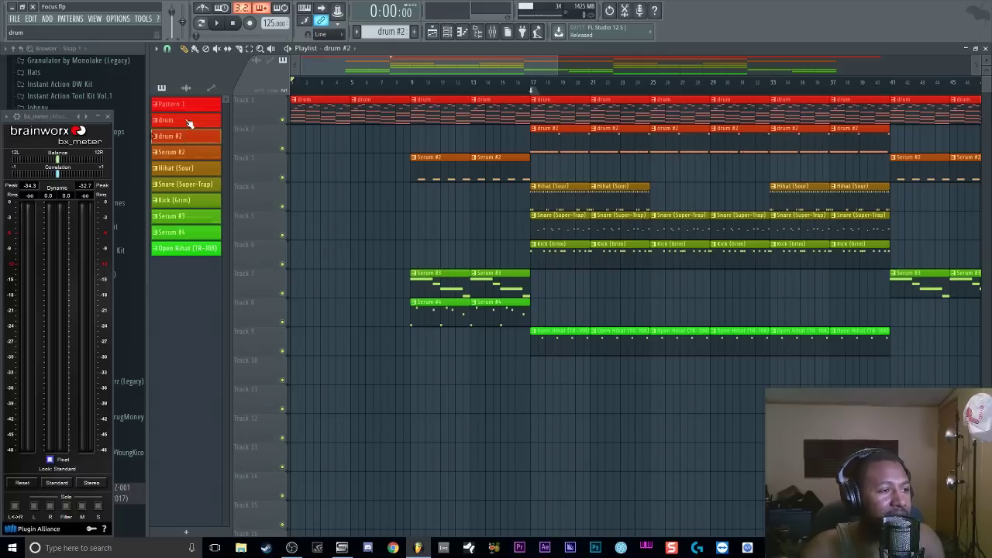
{"action": "left_click", "coordinate": [189, 122]}
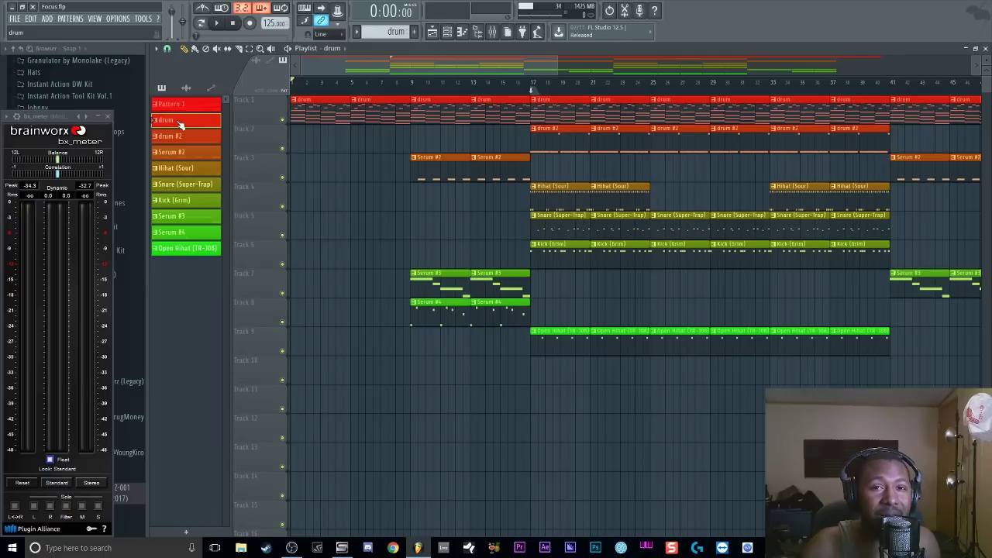
{"action": "right_click", "coordinate": [178, 124]}
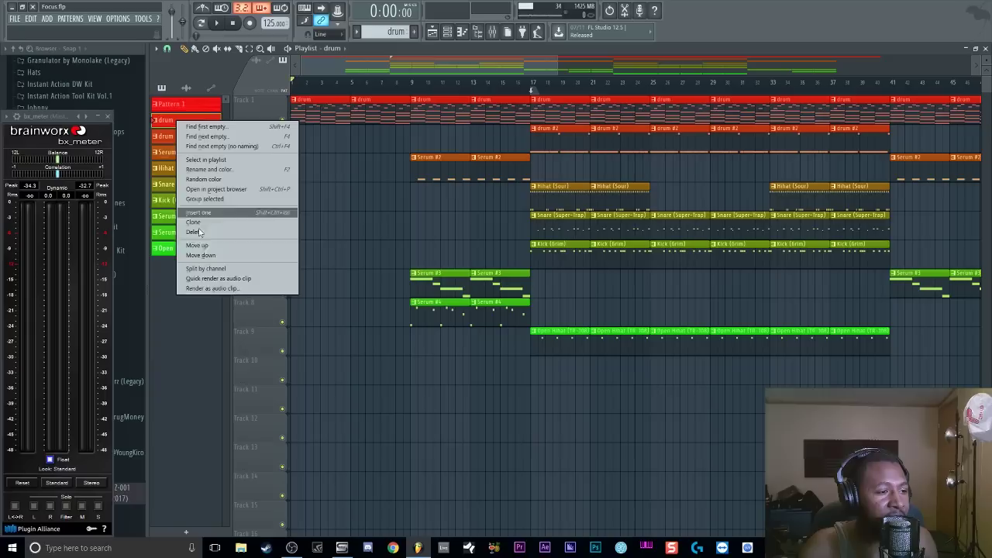
{"action": "left_click", "coordinate": [234, 289]}
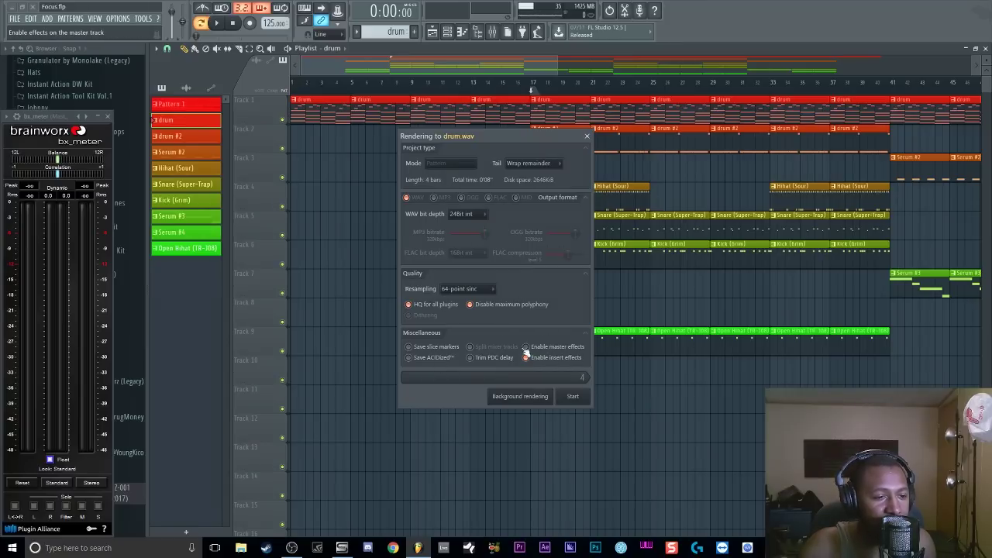
{"action": "left_click", "coordinate": [586, 335]}
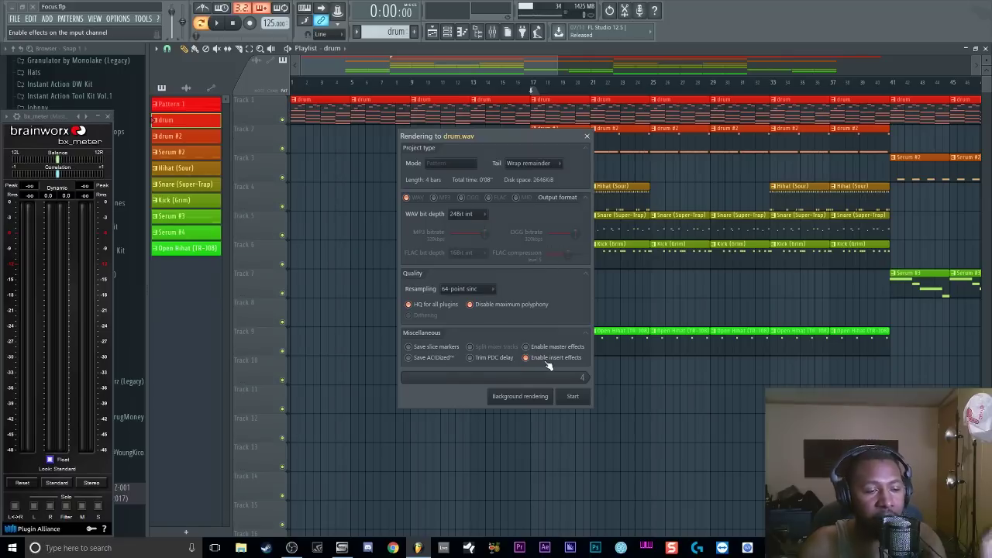
{"action": "left_click", "coordinate": [574, 397]}
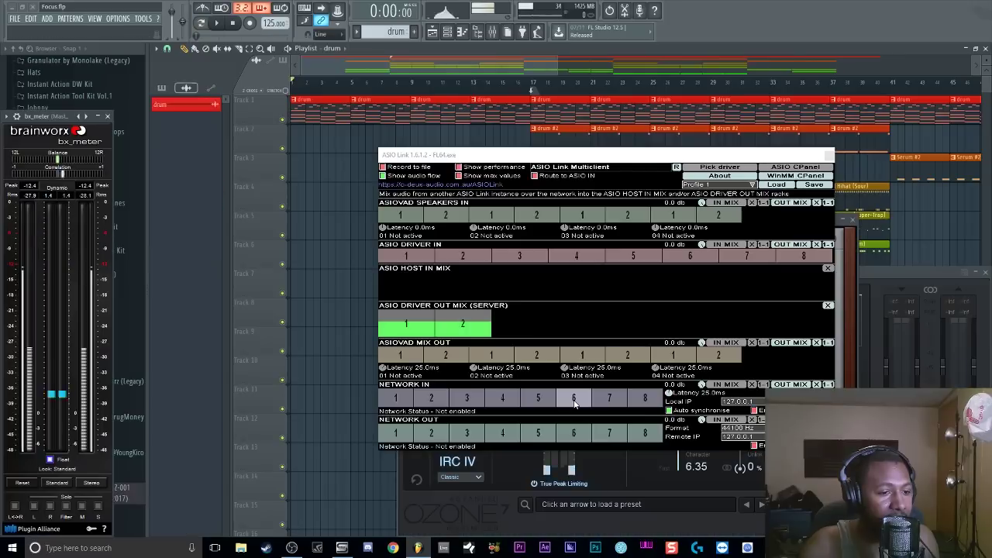
{"action": "left_click", "coordinate": [829, 156]}
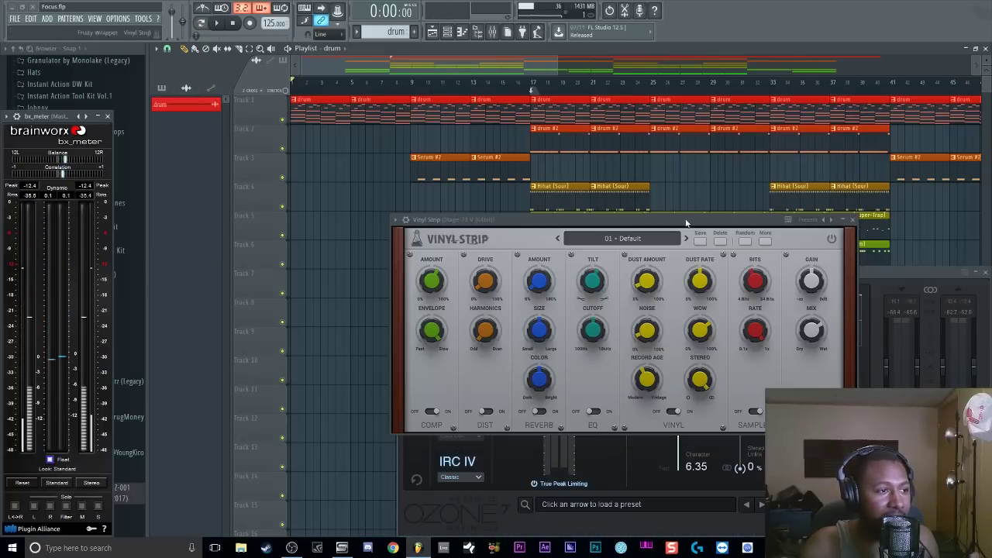
Place the rendered drum audio clip at bar 1 of Track 11 and play it with that track soloed
{"action": "left_click", "coordinate": [175, 99]}
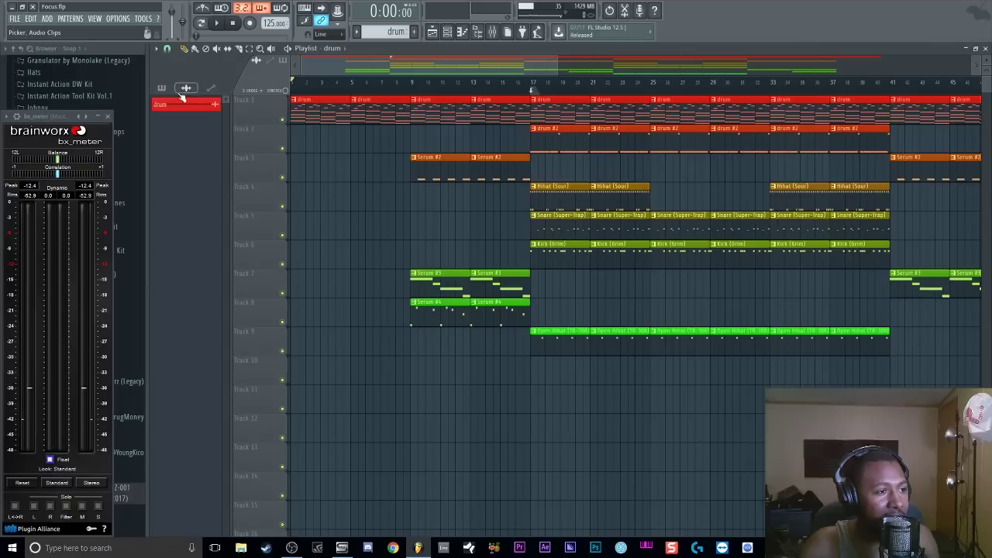
{"action": "left_click_drag", "start_coordinate": [225, 158], "coordinate": [306, 391]}
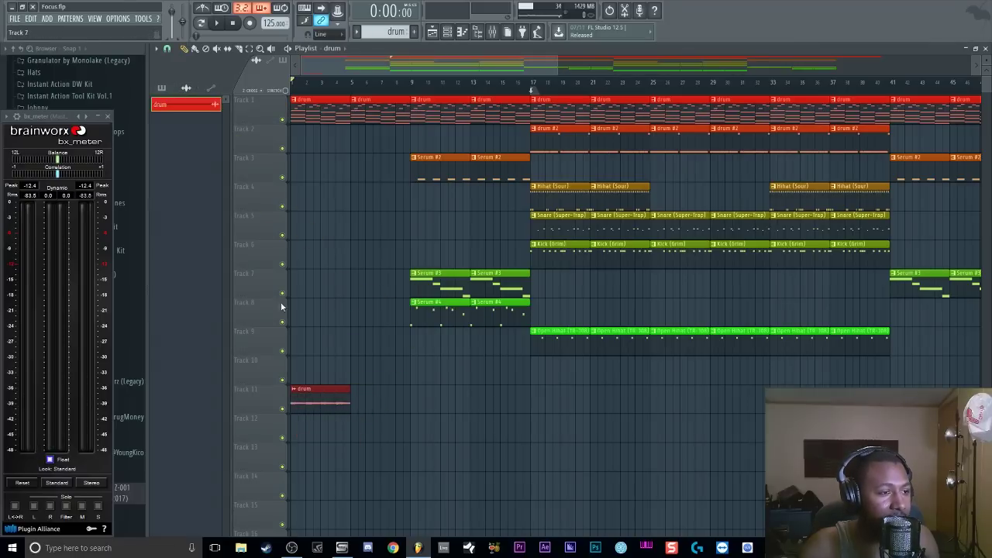
{"action": "right_click", "coordinate": [282, 408]}
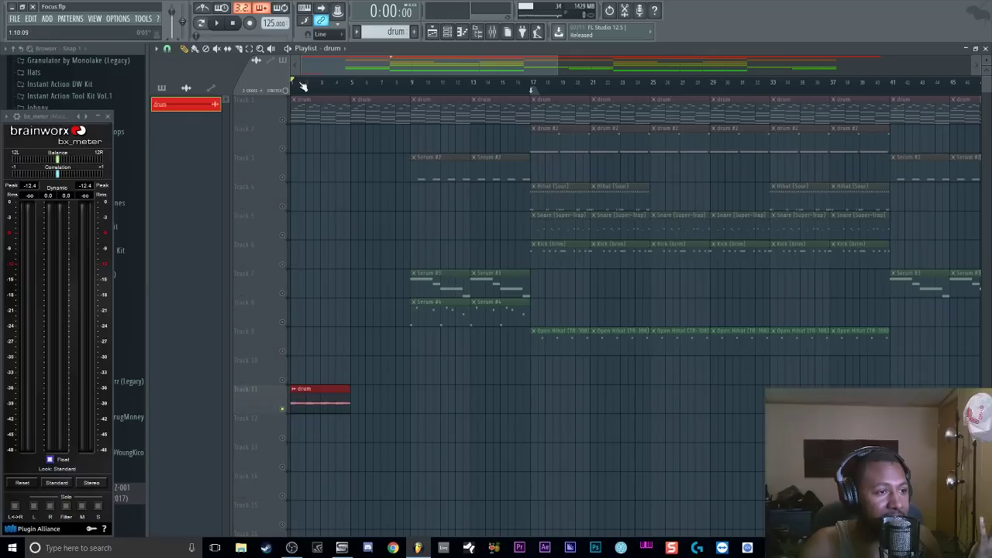
{"action": "left_click", "coordinate": [283, 122]}
{"action": "left_click", "coordinate": [284, 122]}
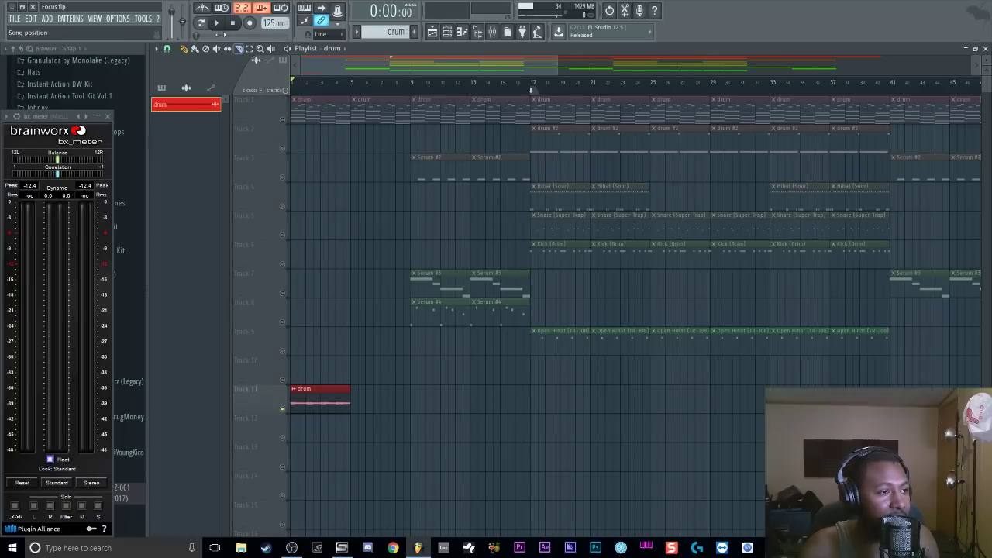
{"action": "left_click", "coordinate": [217, 23]}
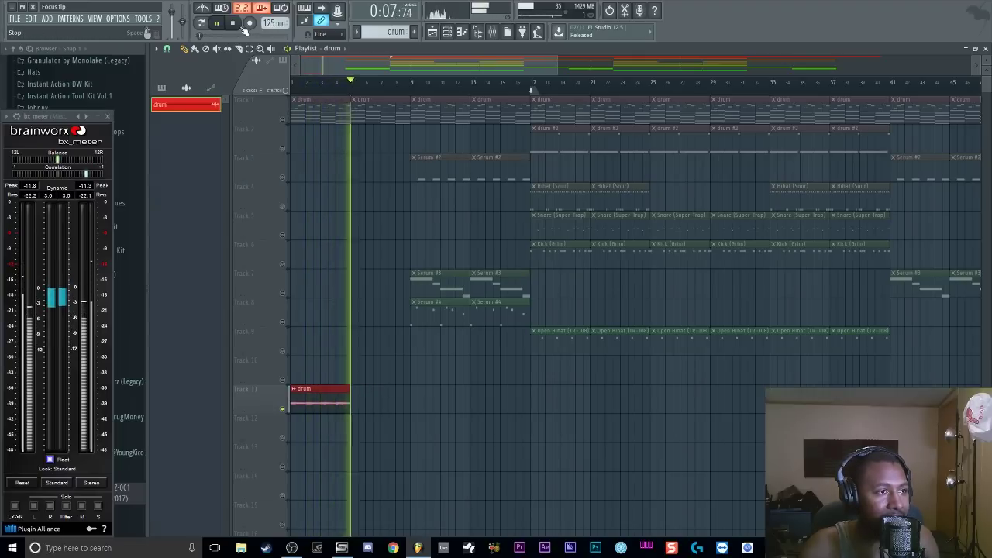
{"action": "key", "text": "space"}
Solo Track 1 and play its original drum pattern for comparison with the rendered clip
{"action": "right_click", "coordinate": [284, 123]}
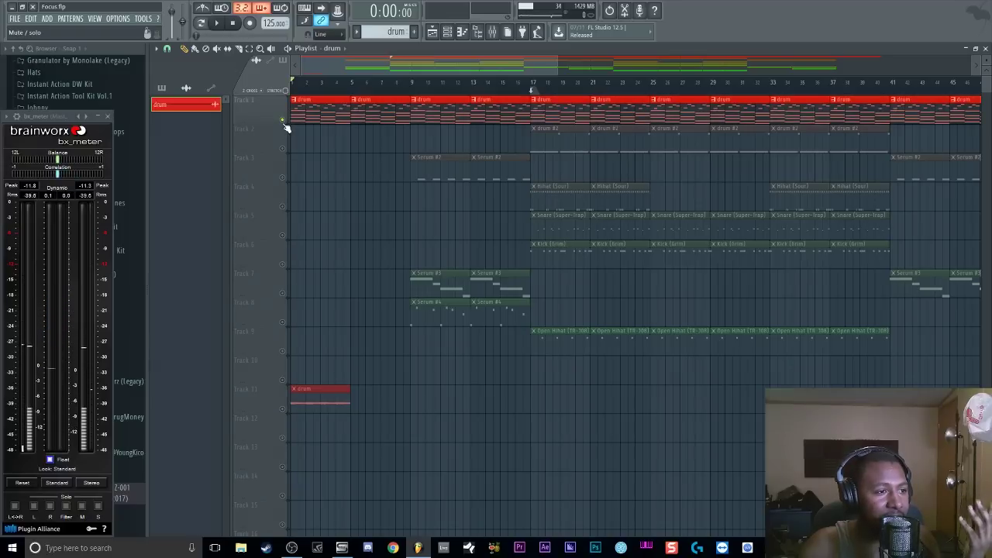
{"action": "key", "text": "space"}
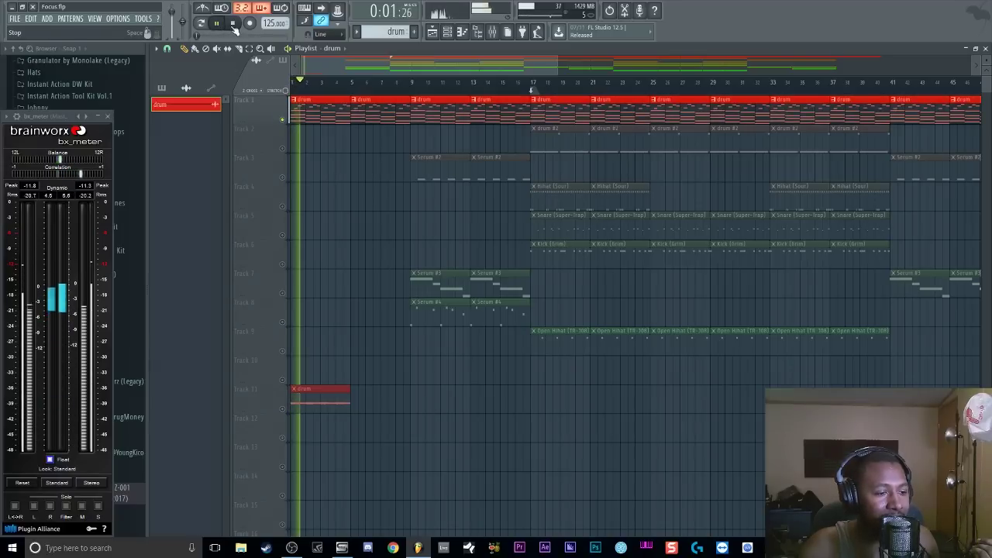
{"action": "left_click", "coordinate": [233, 24]}
Delete the drum audio clip from Track 11 and unsolo Track 1 so all tracks play
{"action": "right_click", "coordinate": [321, 394]}
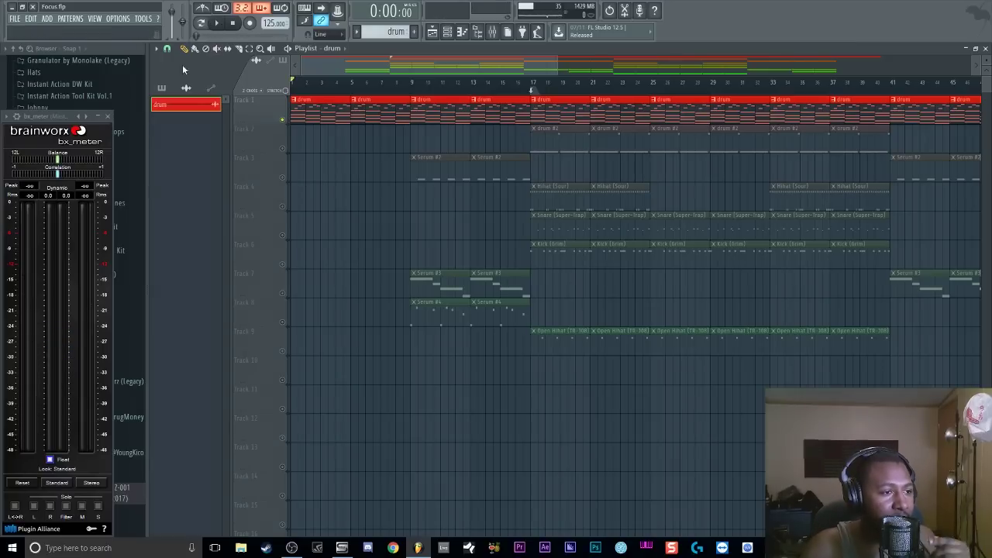
{"action": "right_click", "coordinate": [282, 120]}
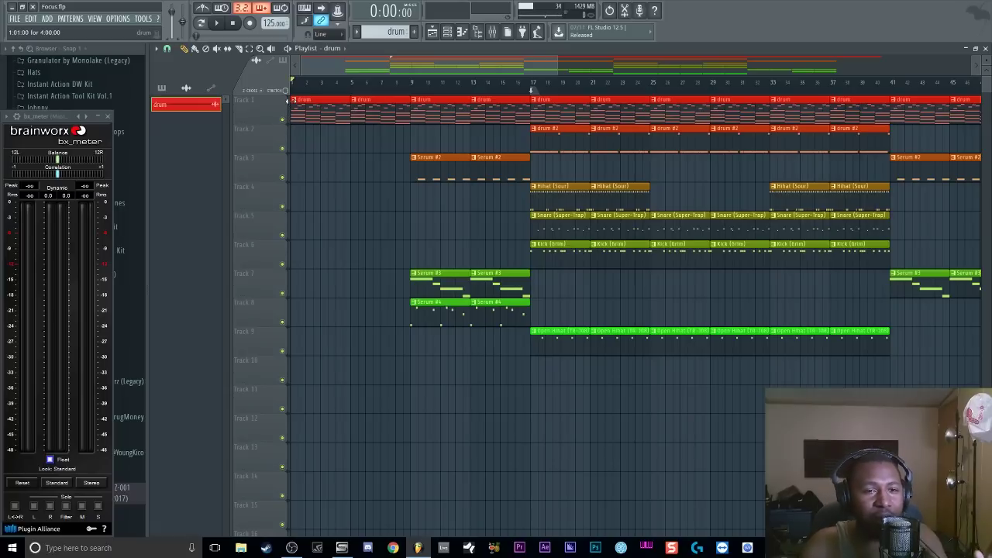
Switch the picker back to patterns and fit the whole arrangement in the playlist view
{"action": "left_click", "coordinate": [161, 88]}
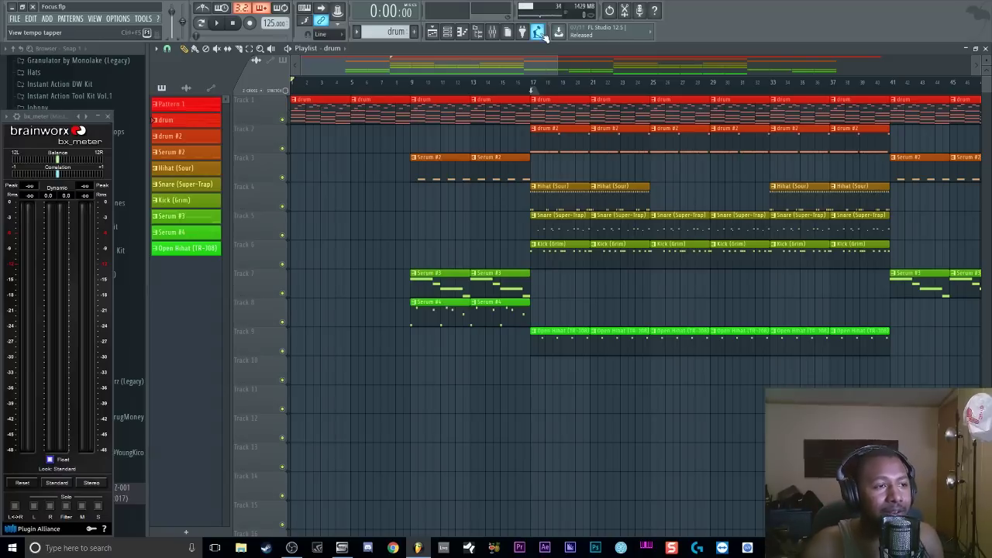
{"action": "left_click_drag", "start_coordinate": [556, 69], "coordinate": [879, 59]}
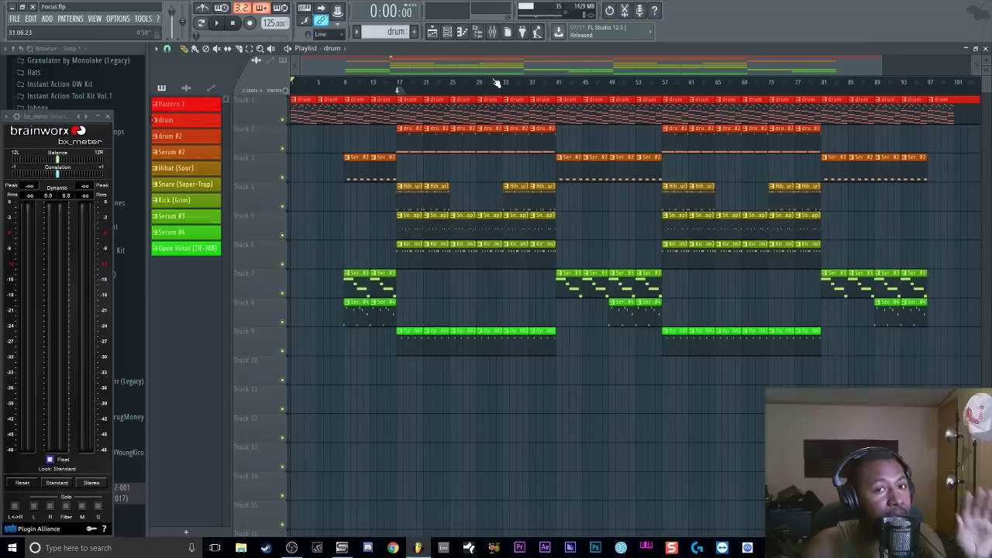
Load Fruity Delay 3 into slot 2 of the Delay mixer track and place its window above the mixer
{"action": "left_click", "coordinate": [492, 31]}
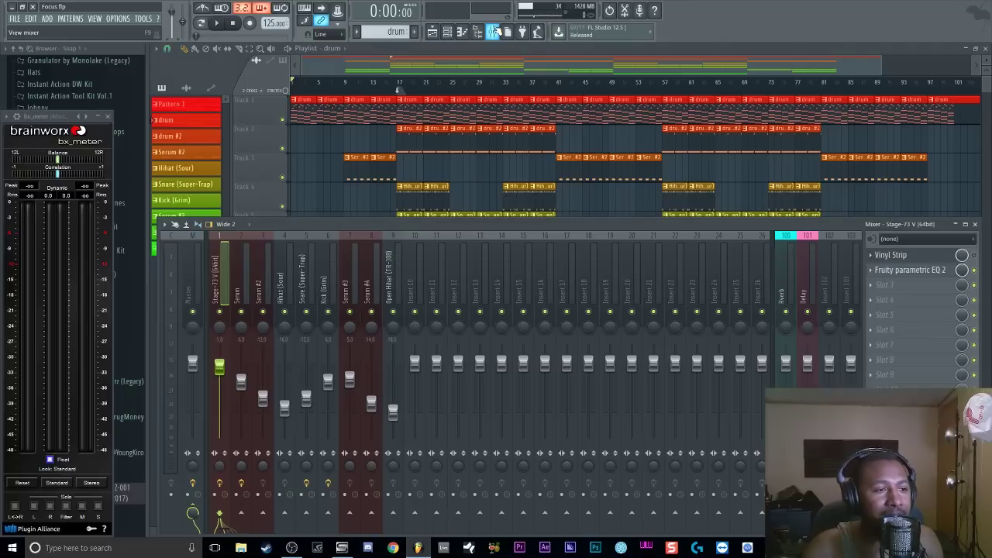
{"action": "left_click", "coordinate": [802, 278]}
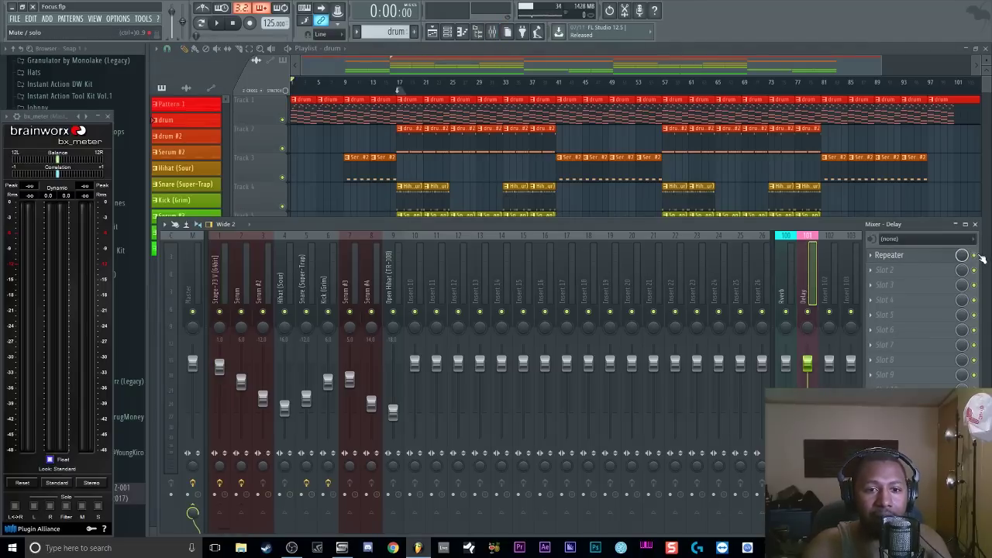
{"action": "left_click", "coordinate": [884, 270]}
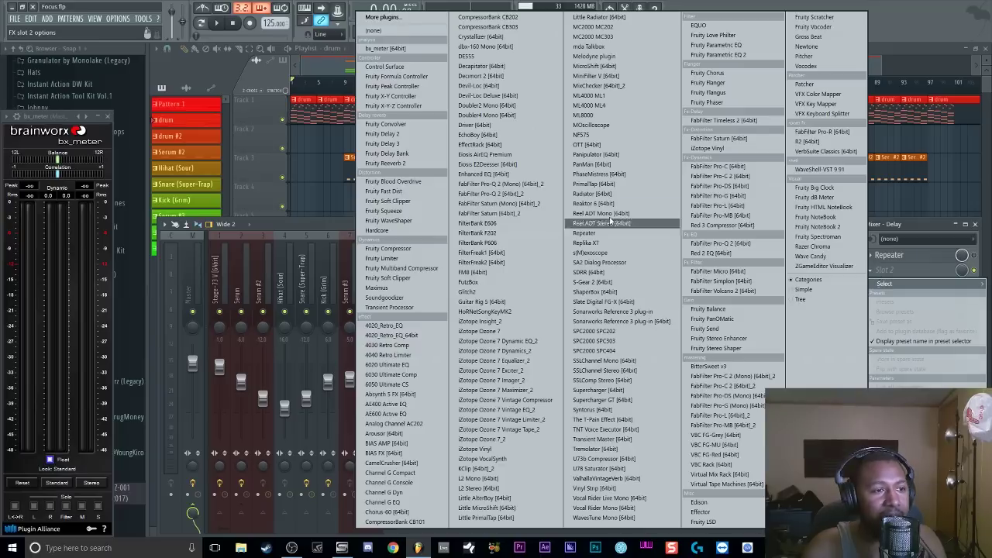
{"action": "left_click", "coordinate": [426, 146]}
{"action": "left_click_drag", "start_coordinate": [448, 158], "coordinate": [581, 96]}
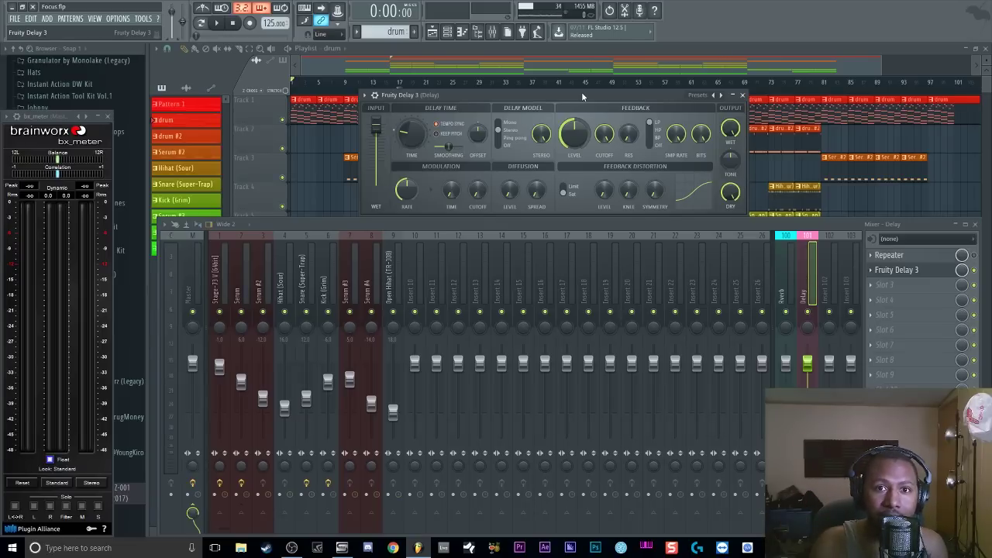
Try Fruity Delay 3's delay time with tempo sync off, and turn tempo sync back on
{"action": "left_click", "coordinate": [444, 136]}
{"action": "left_click", "coordinate": [440, 127]}
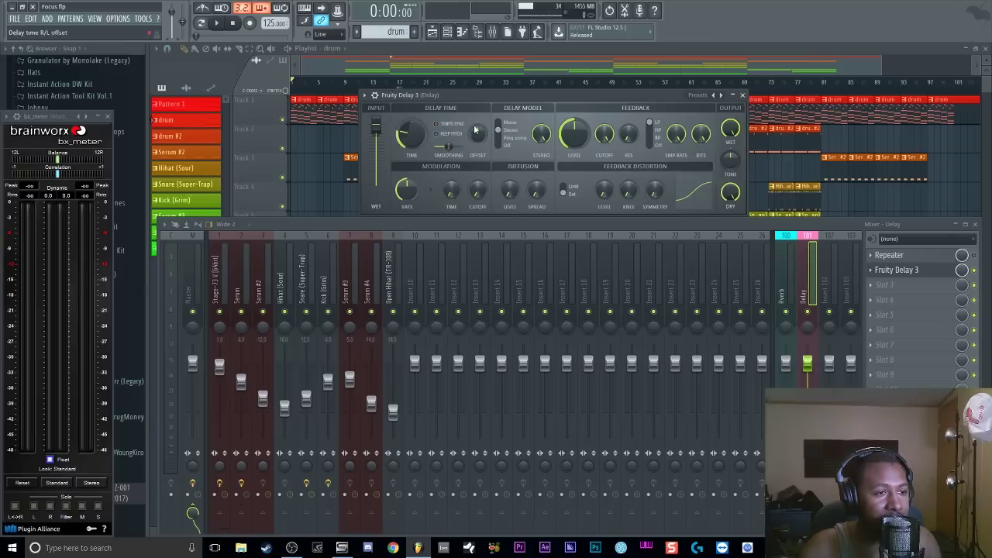
{"action": "left_click_drag", "start_coordinate": [411, 134], "coordinate": [416, 136]}
{"action": "left_click", "coordinate": [439, 127]}
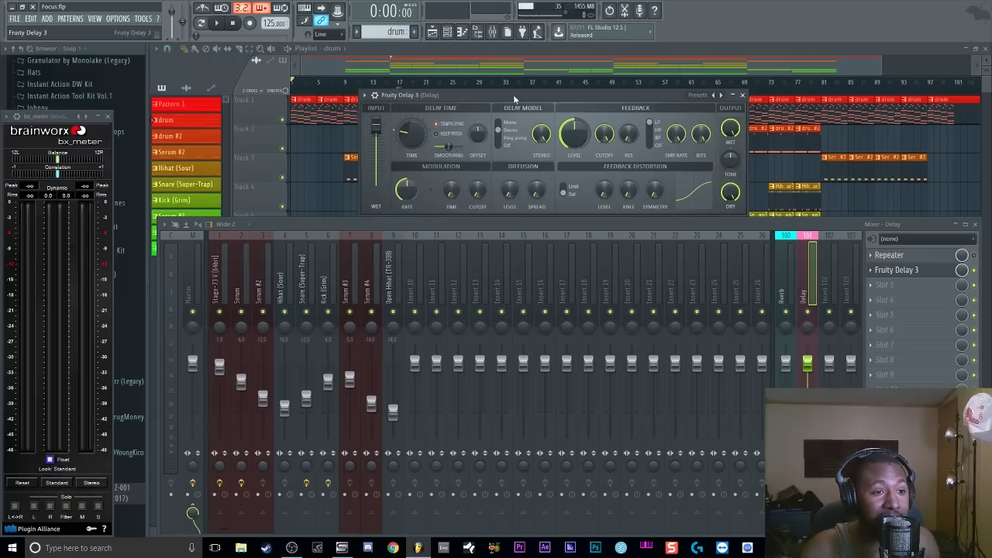
Set the delay model of Fruity Delay 3 to Mono
{"action": "mouse_move", "coordinate": [498, 131]}
{"action": "left_mouse_down"}
{"action": "mouse_move", "coordinate": [500, 114]}
{"action": "mouse_move", "coordinate": [498, 157]}
{"action": "mouse_move", "coordinate": [504, 124]}
{"action": "left_mouse_up"}
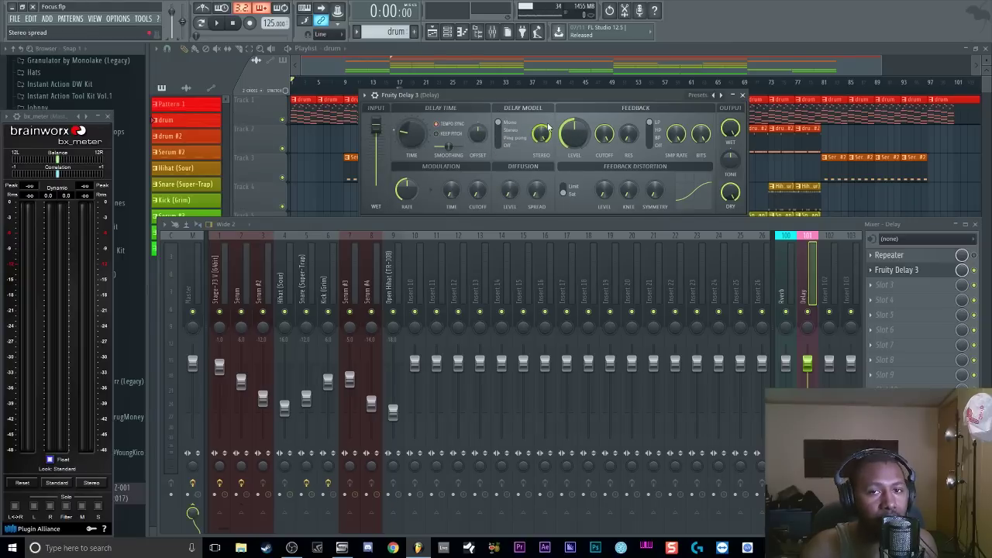
Try the Stereo delay model and the stereo spread in Fruity Delay 3, and return the model to Mono
{"action": "left_click", "coordinate": [502, 130]}
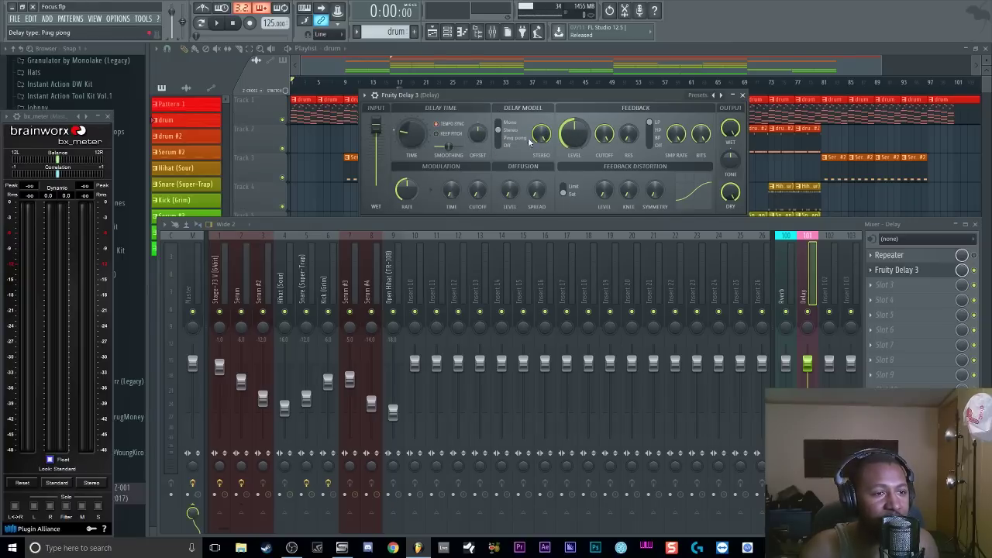
{"action": "mouse_move", "coordinate": [543, 134]}
{"action": "left_mouse_down"}
{"action": "mouse_move", "coordinate": [542, 149]}
{"action": "mouse_move", "coordinate": [536, 140]}
{"action": "left_mouse_up"}
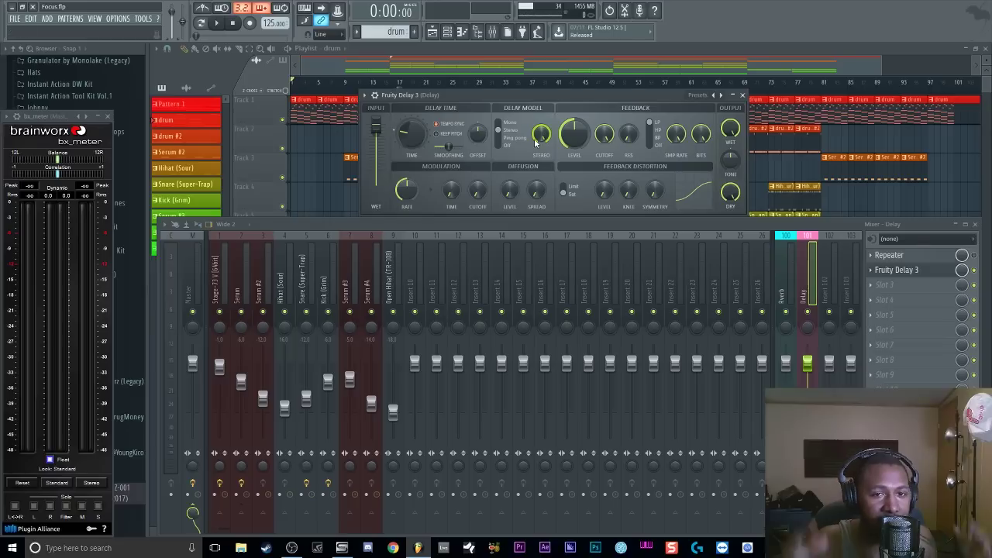
{"action": "left_click", "coordinate": [502, 123]}
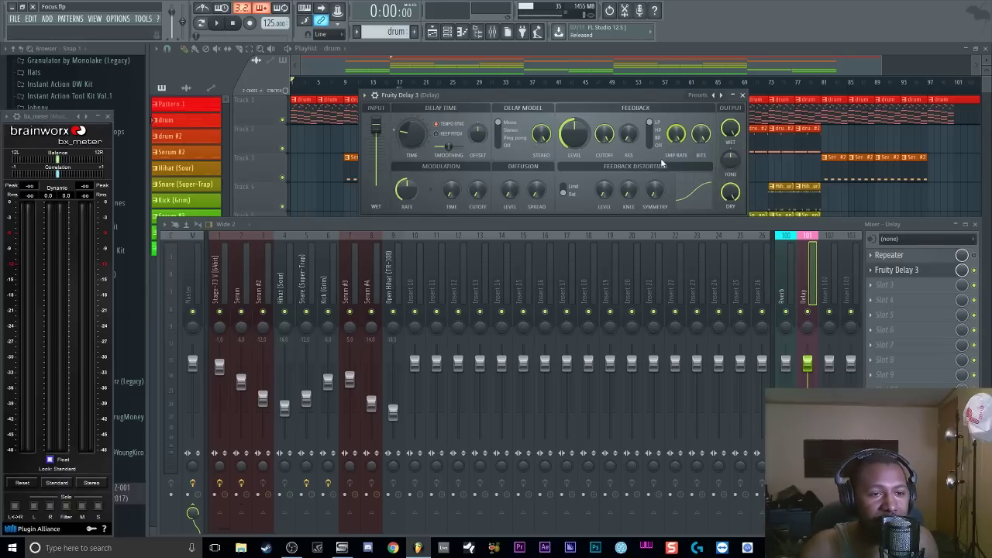
Adjust Fruity Delay 3's feedback filter cutoff, and try the HP filter type and the bit reduction
{"action": "left_click_drag", "start_coordinate": [605, 133], "coordinate": [579, 128]}
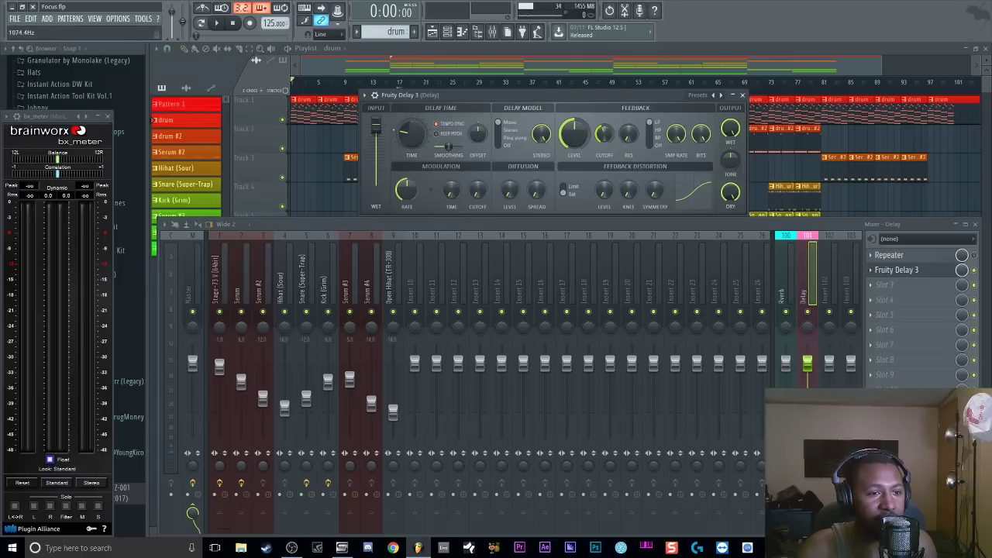
{"action": "left_click", "coordinate": [653, 131]}
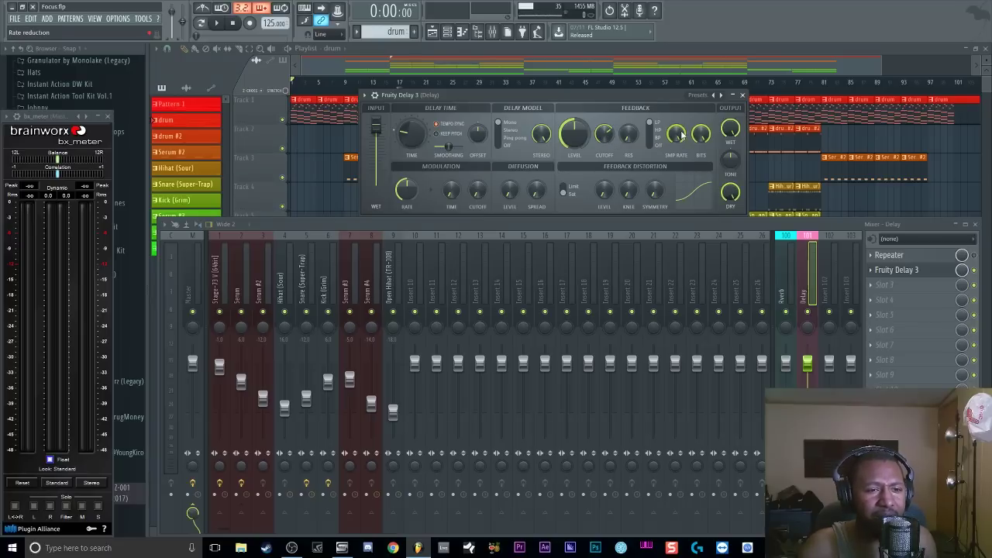
{"action": "mouse_move", "coordinate": [701, 134]}
{"action": "left_mouse_down"}
{"action": "mouse_move", "coordinate": [700, 161]}
{"action": "mouse_move", "coordinate": [706, 134]}
{"action": "mouse_move", "coordinate": [695, 136]}
{"action": "left_mouse_up"}
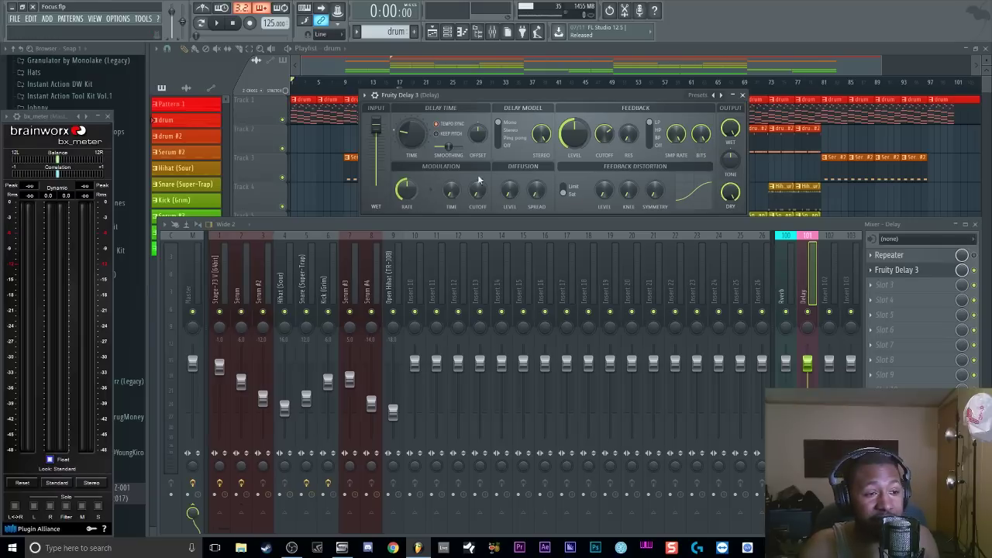
Adjust Fruity Delay 3's modulation rate and feedback cutoff, and try the modulation time and modulation cutoff
{"action": "left_click_drag", "start_coordinate": [450, 198], "coordinate": [450, 174]}
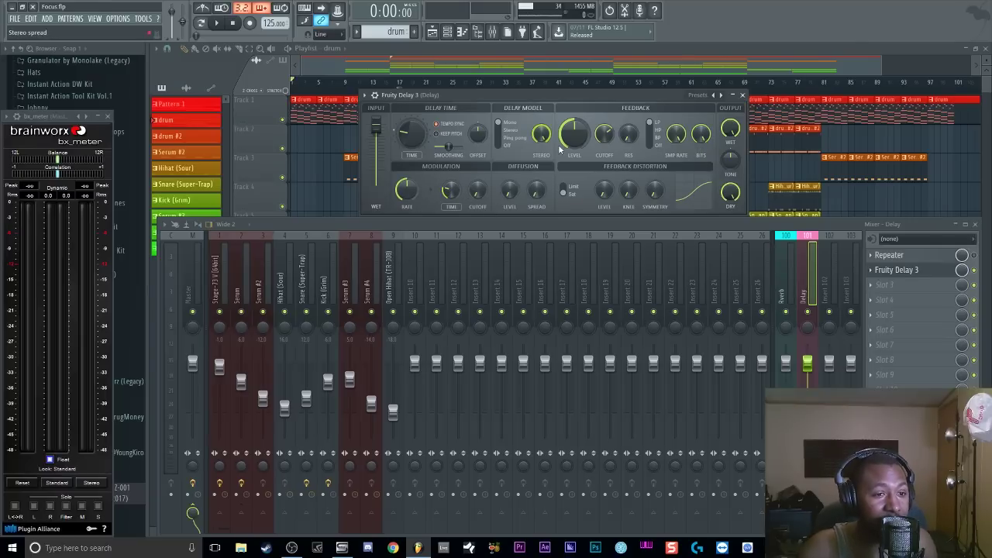
{"action": "mouse_move", "coordinate": [607, 138]}
{"action": "left_mouse_down"}
{"action": "mouse_move", "coordinate": [607, 107]}
{"action": "mouse_move", "coordinate": [608, 127]}
{"action": "left_mouse_up"}
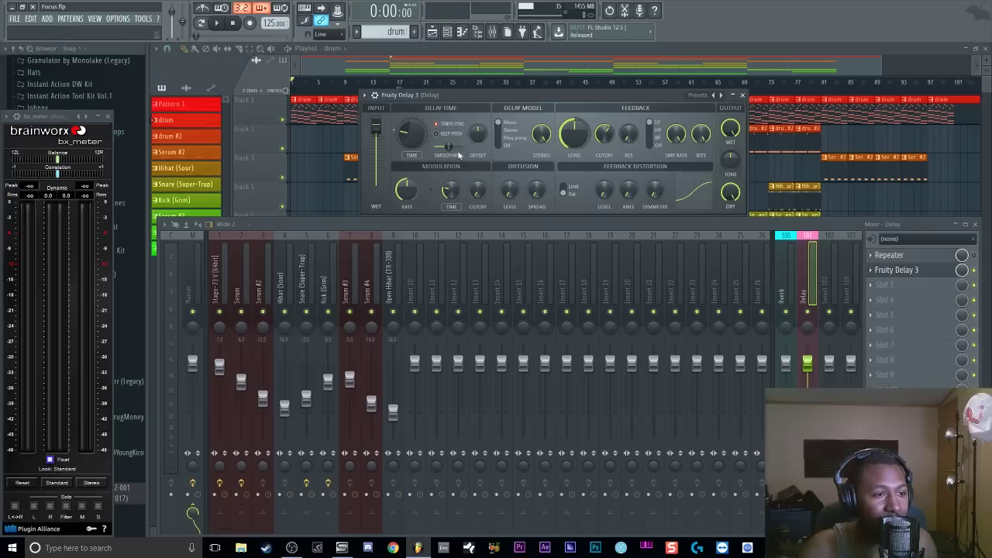
{"action": "left_click_drag", "start_coordinate": [450, 192], "coordinate": [406, 182]}
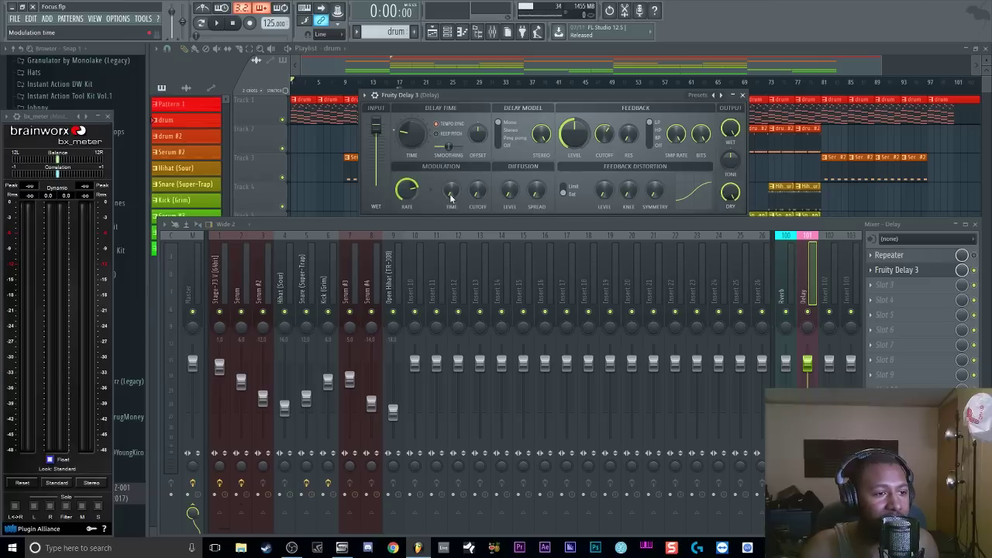
{"action": "left_click_drag", "start_coordinate": [451, 195], "coordinate": [451, 193]}
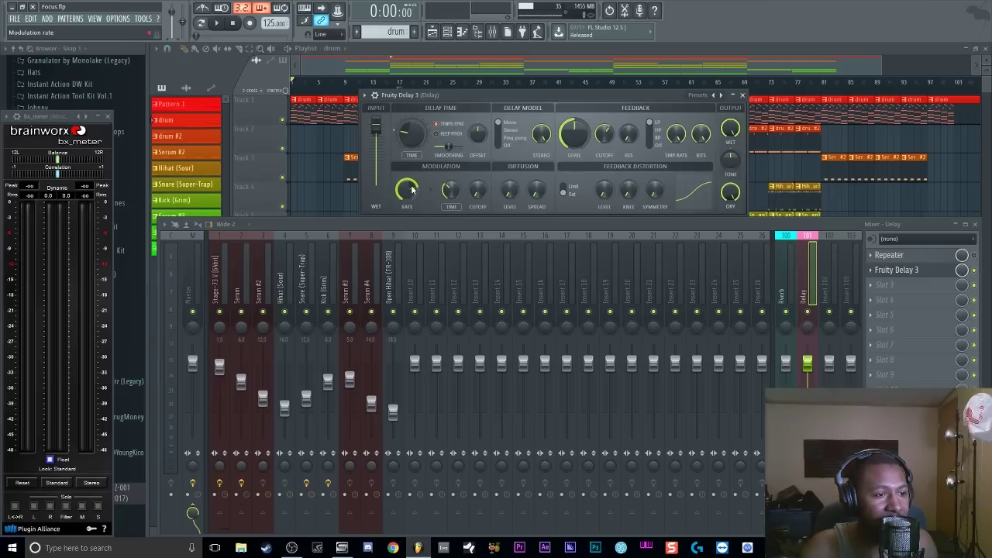
{"action": "left_click_drag", "start_coordinate": [411, 191], "coordinate": [411, 189]}
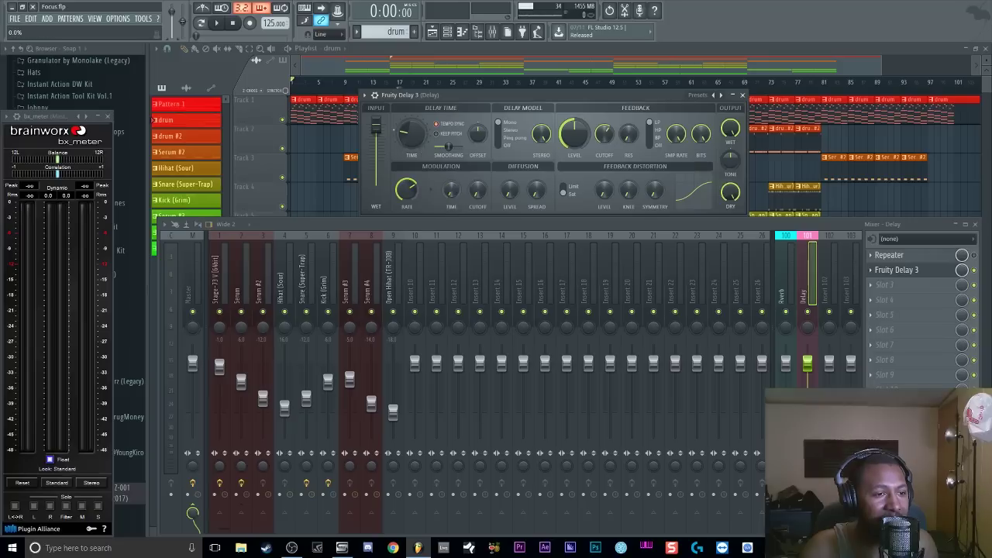
{"action": "left_click_drag", "start_coordinate": [476, 191], "coordinate": [476, 176]}
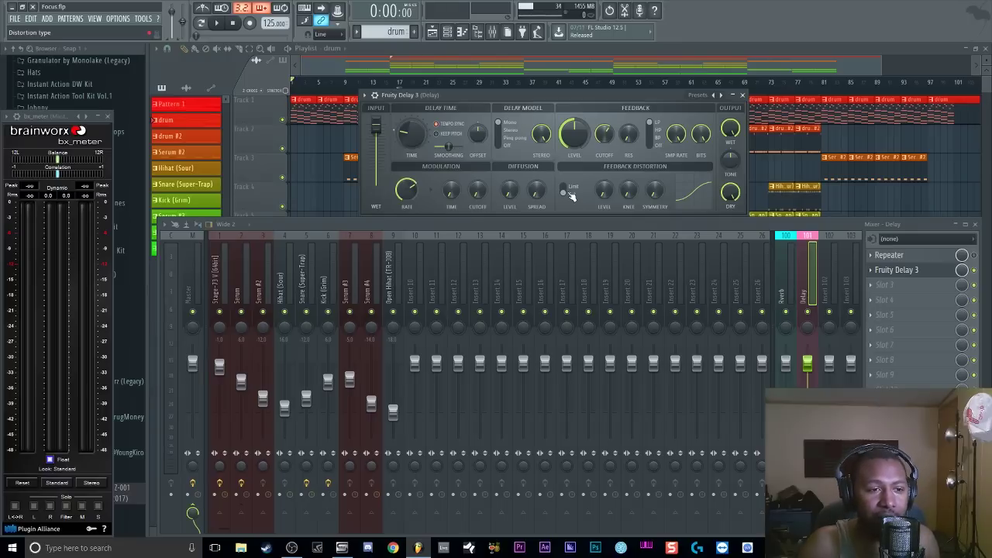
Try the symmetry and the Limit type in the feedback distortion section, and return the type to Sat
{"action": "mouse_move", "coordinate": [654, 194]}
{"action": "left_mouse_down"}
{"action": "mouse_move", "coordinate": [654, 166]}
{"action": "mouse_move", "coordinate": [654, 203]}
{"action": "left_mouse_up"}
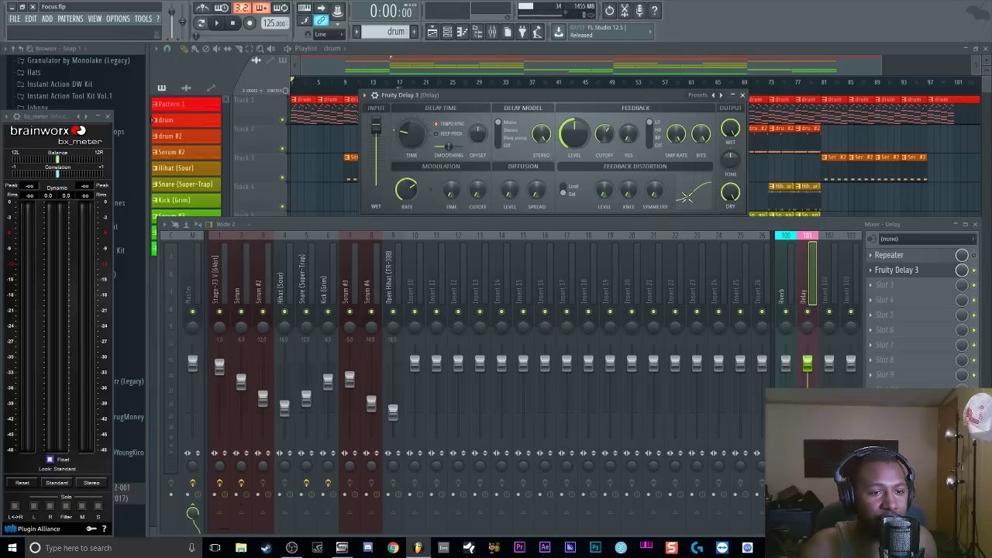
{"action": "left_click", "coordinate": [564, 188]}
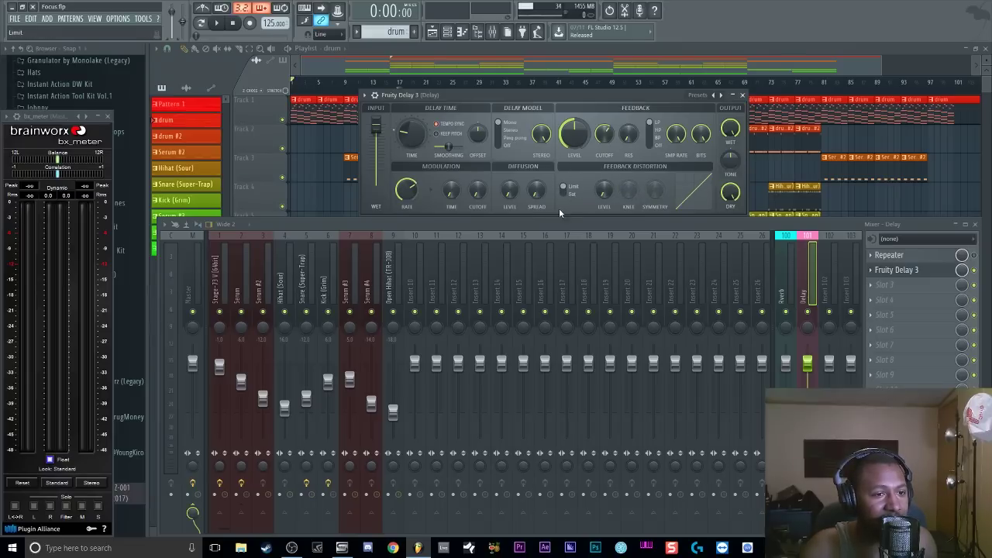
{"action": "left_click", "coordinate": [564, 192]}
{"action": "left_click", "coordinate": [564, 188]}
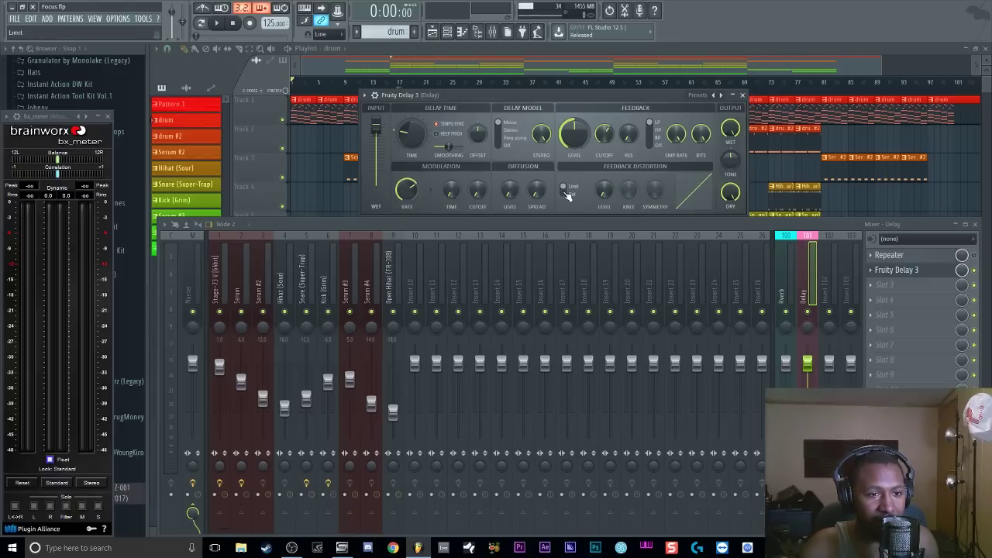
{"action": "left_click", "coordinate": [564, 192]}
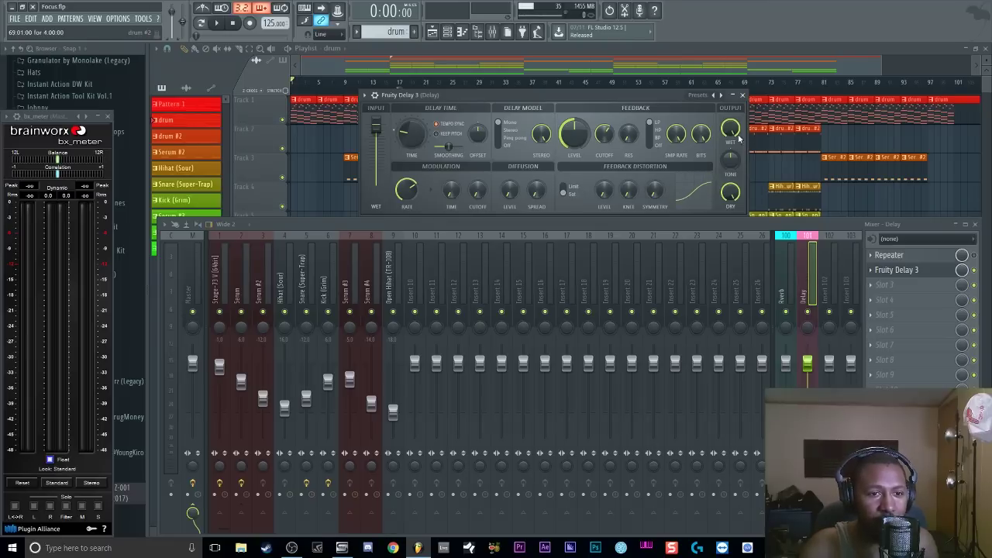
Try the output wet, dry and tone controls of Fruity Delay 3
{"action": "left_click_drag", "start_coordinate": [730, 128], "coordinate": [730, 97]}
{"action": "mouse_move", "coordinate": [730, 192]}
{"action": "left_mouse_down"}
{"action": "mouse_move", "coordinate": [730, 205]}
{"action": "mouse_move", "coordinate": [730, 191]}
{"action": "left_mouse_up"}
{"action": "left_click_drag", "start_coordinate": [730, 159], "coordinate": [730, 143]}
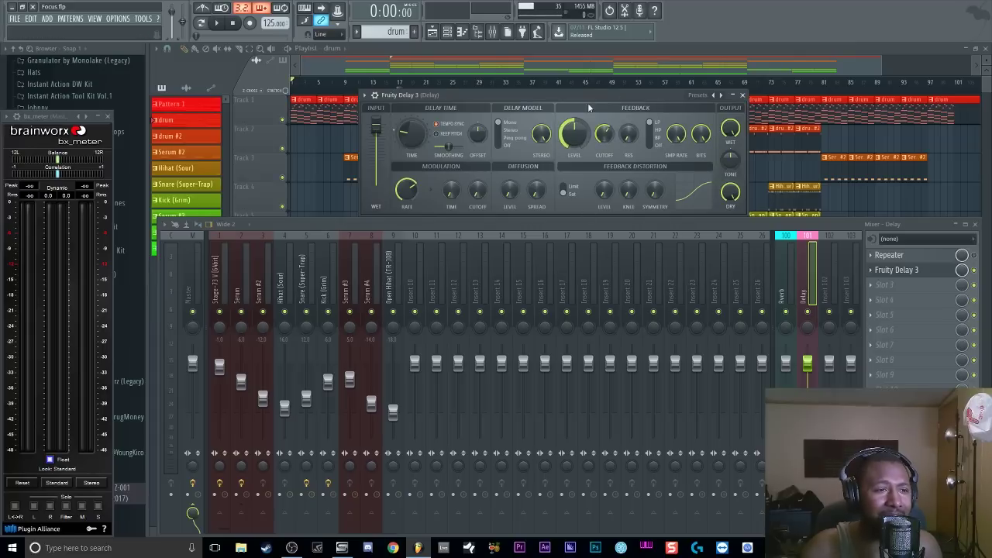
{"action": "mouse_move", "coordinate": [558, 93]}
{"action": "left_mouse_down"}
{"action": "mouse_move", "coordinate": [562, 85]}
{"action": "mouse_move", "coordinate": [559, 96]}
{"action": "mouse_move", "coordinate": [525, 86]}
{"action": "mouse_move", "coordinate": [525, 95]}
{"action": "mouse_move", "coordinate": [557, 94]}
{"action": "left_mouse_up"}
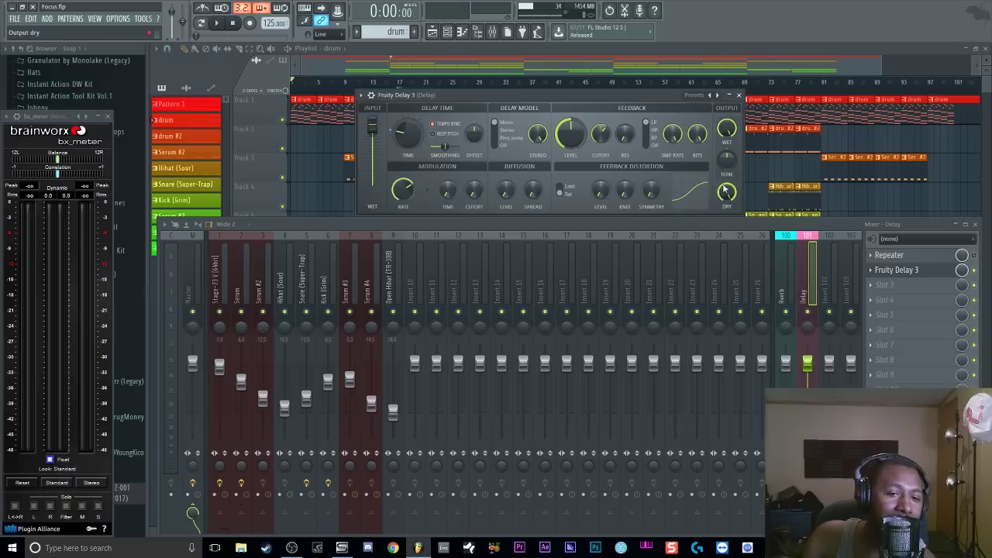
Add an FPC channel in the channel rack and place its resized window over the upper part of the mixer
{"action": "left_click", "coordinate": [447, 32]}
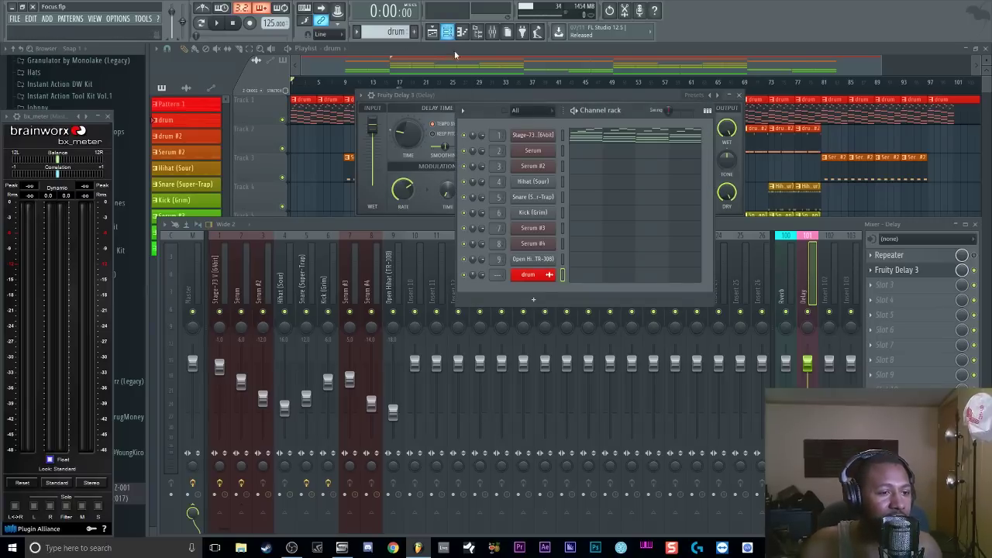
{"action": "left_click", "coordinate": [533, 299]}
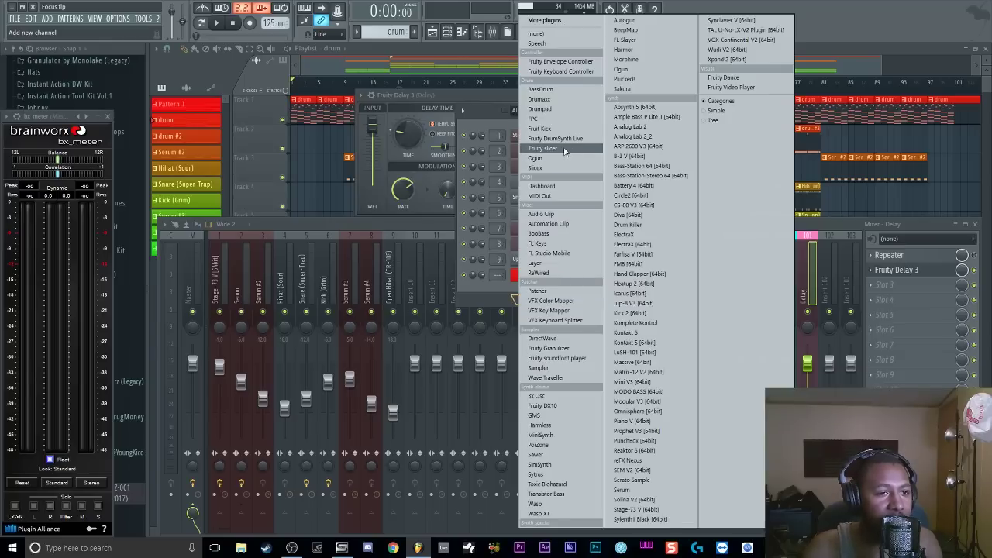
{"action": "left_click", "coordinate": [560, 120]}
{"action": "left_click_drag", "start_coordinate": [516, 162], "coordinate": [625, 93]}
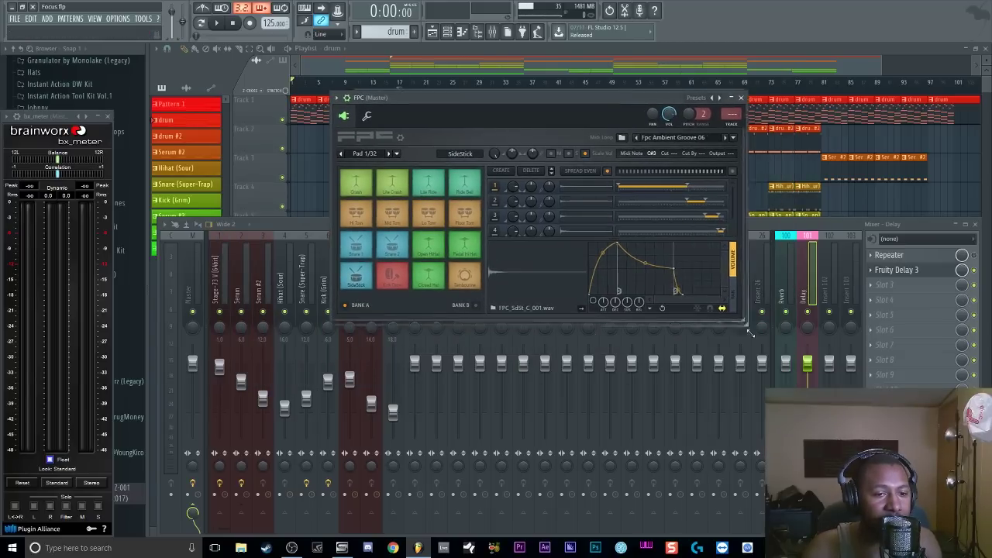
{"action": "mouse_move", "coordinate": [750, 333]}
{"action": "left_mouse_down"}
{"action": "mouse_move", "coordinate": [772, 400]}
{"action": "mouse_move", "coordinate": [761, 400]}
{"action": "mouse_move", "coordinate": [781, 404]}
{"action": "mouse_move", "coordinate": [741, 317]}
{"action": "left_mouse_up"}
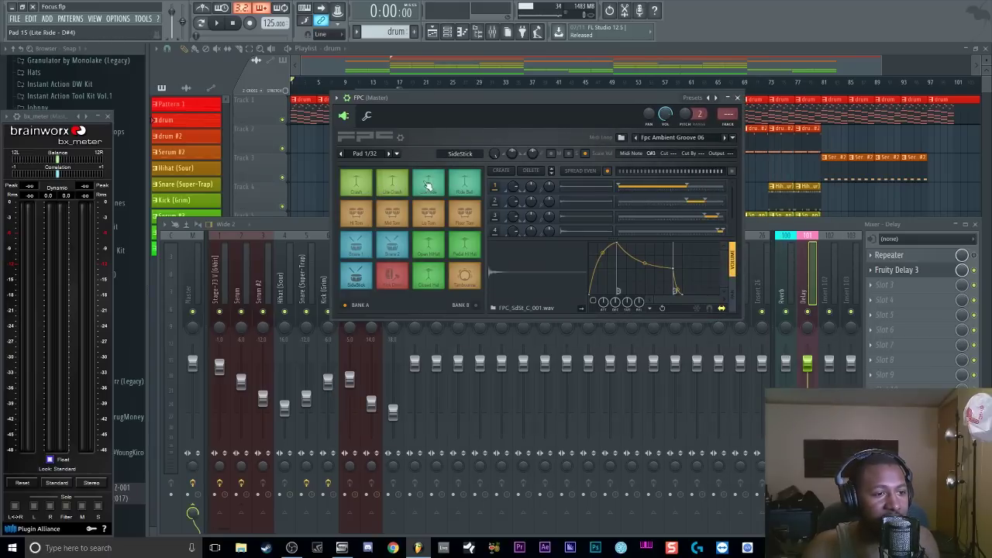
Check the name, icon and color editor of FPC's Lo Tom pad and dismiss it
{"action": "right_click", "coordinate": [428, 224]}
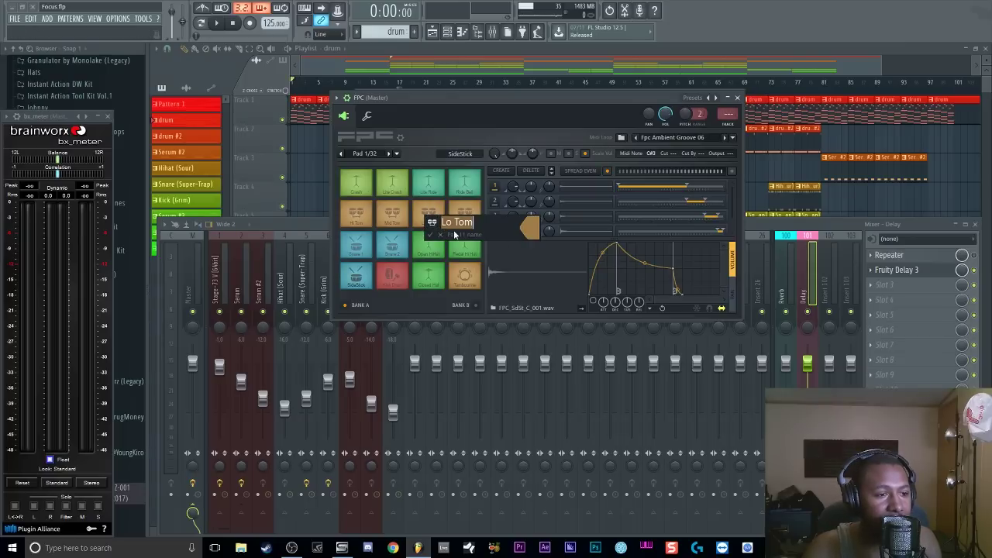
{"action": "left_click", "coordinate": [503, 114]}
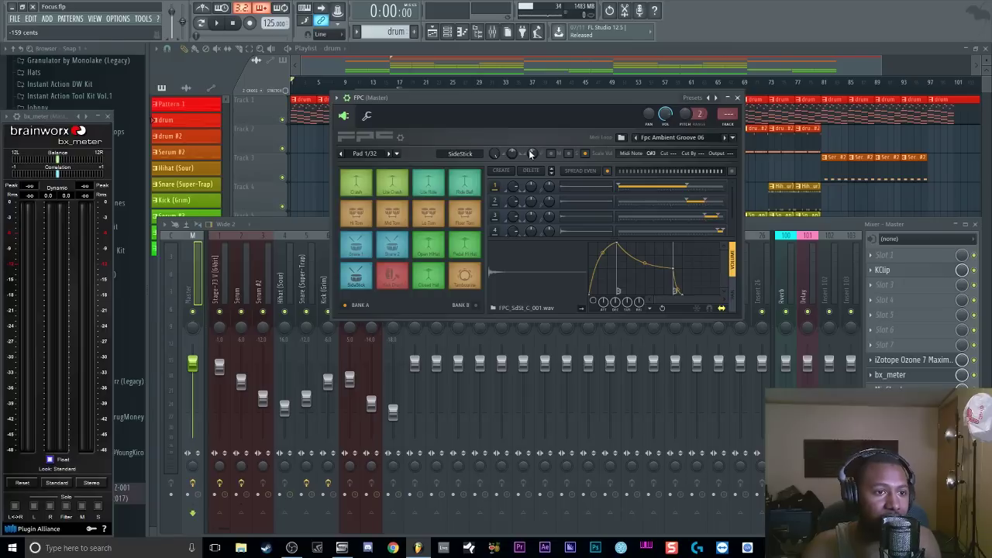
Toggle FPC through its two-bank view to the single-bank view and place its window beside the channel rack
{"action": "left_click", "coordinate": [401, 138]}
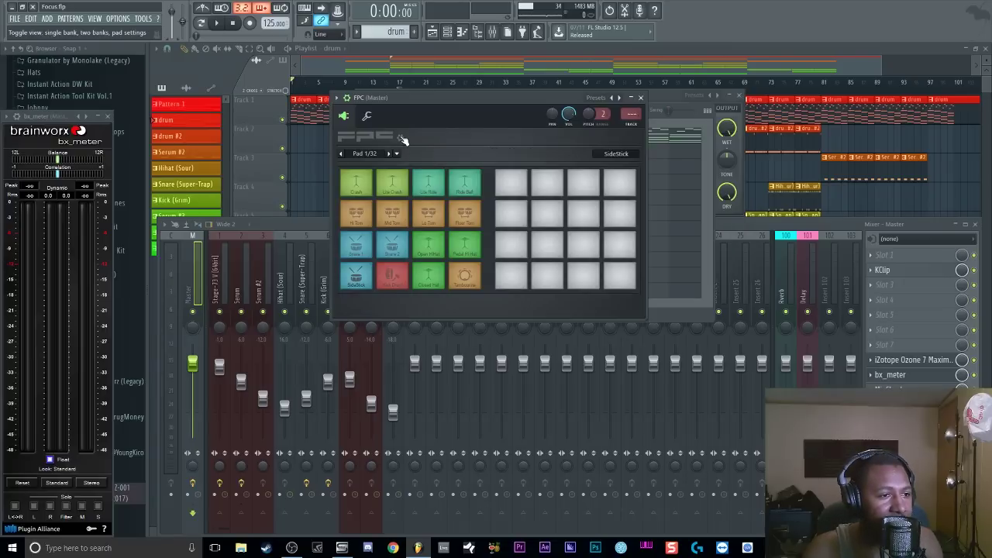
{"action": "left_click", "coordinate": [403, 138]}
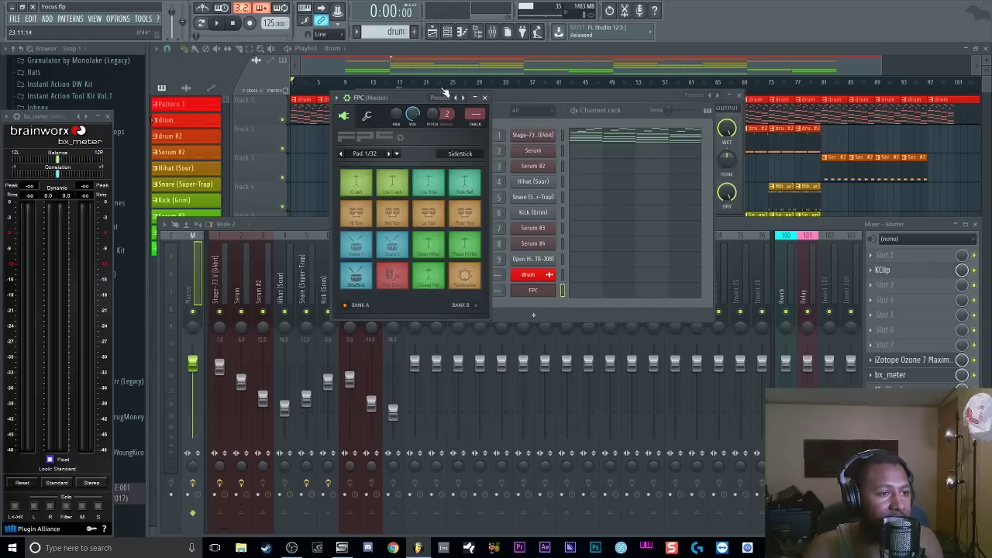
{"action": "left_click_drag", "start_coordinate": [423, 98], "coordinate": [380, 99]}
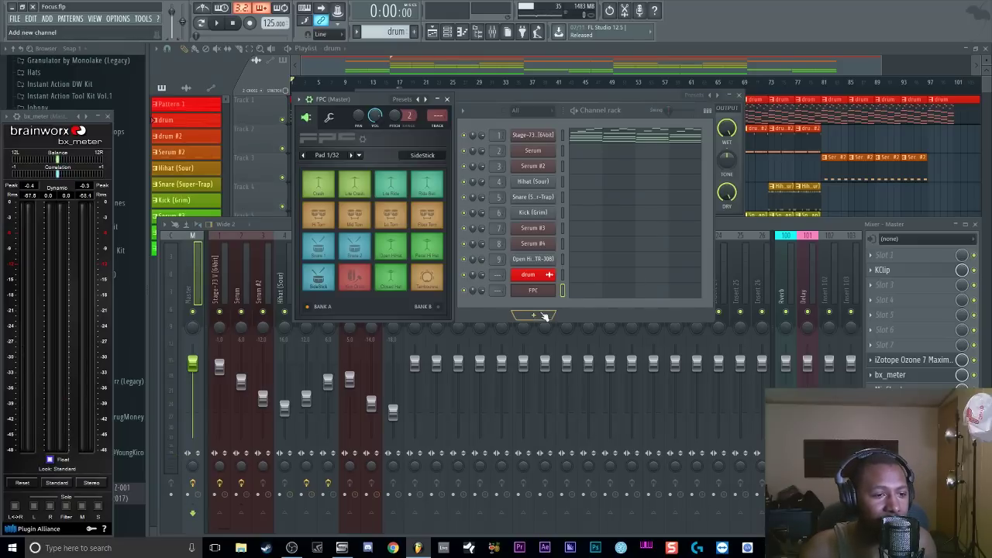
Add a DirectWave channel, look over its interface above the mixer, and close its window
{"action": "left_click", "coordinate": [534, 315]}
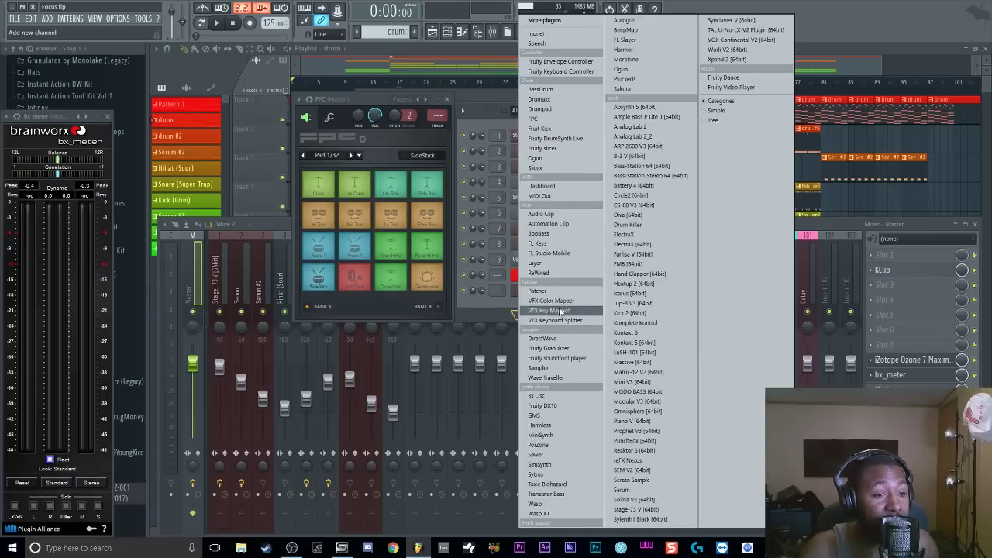
{"action": "left_click", "coordinate": [555, 339]}
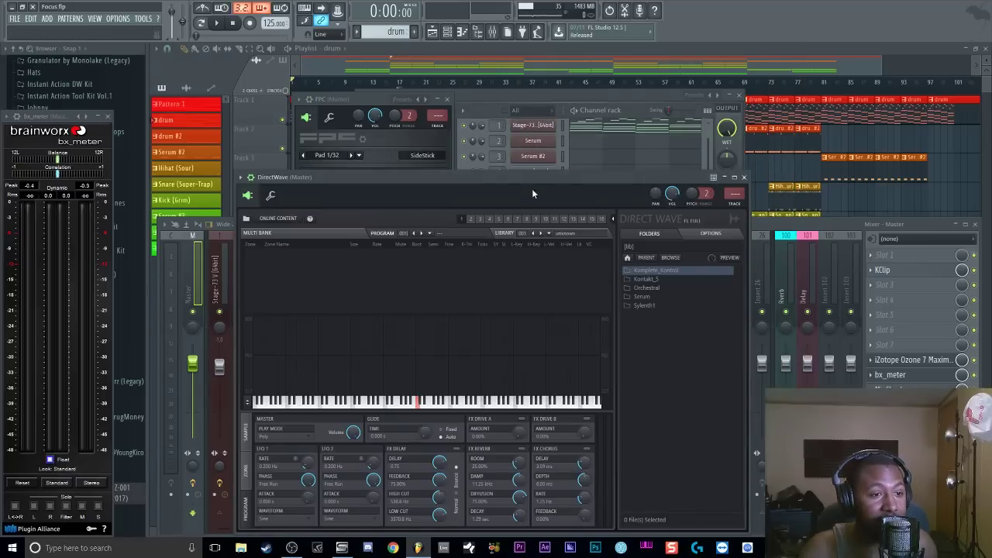
{"action": "left_click_drag", "start_coordinate": [532, 194], "coordinate": [610, 99]}
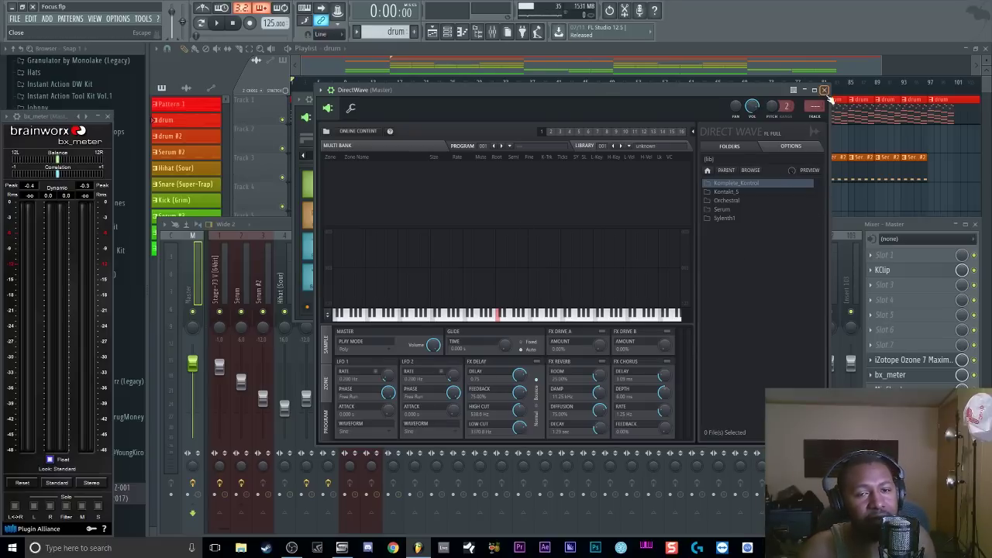
{"action": "left_click", "coordinate": [824, 90]}
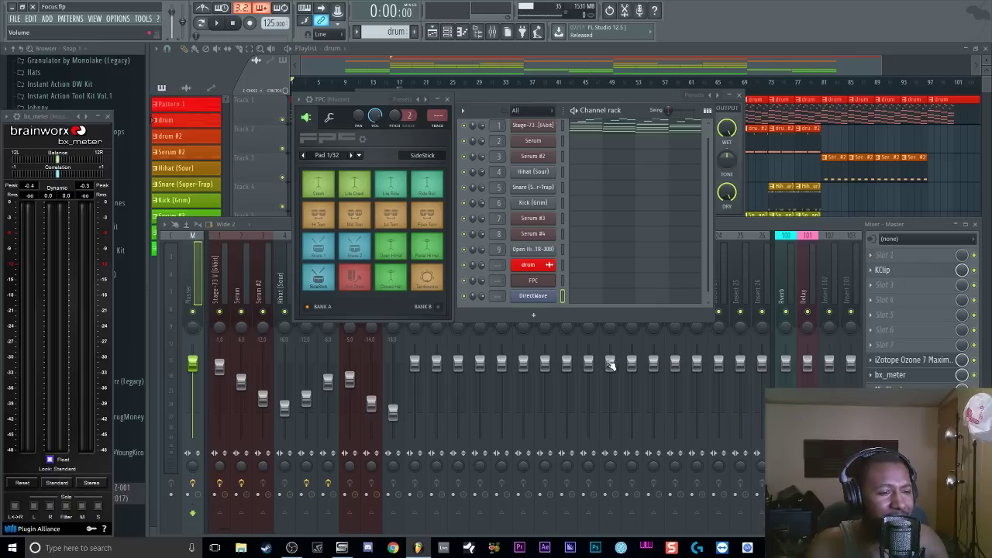
Add a Transistor Bass channel, look over its interface, and close its window
{"action": "left_click", "coordinate": [534, 314]}
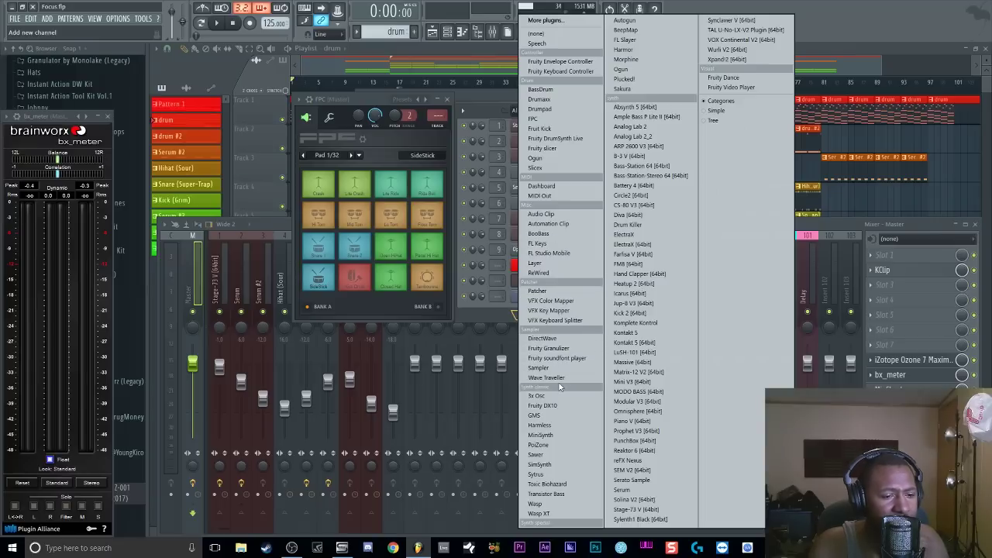
{"action": "left_click", "coordinate": [552, 493]}
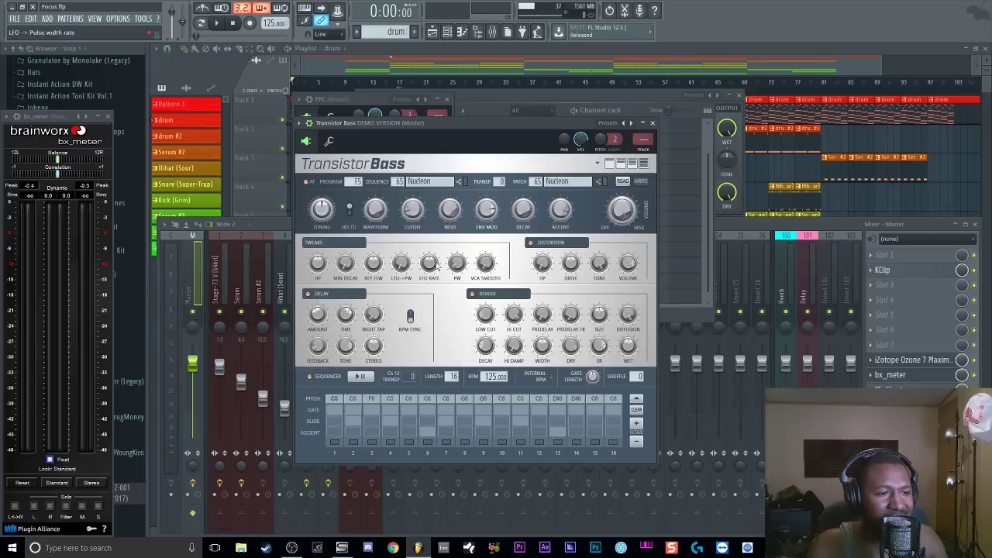
{"action": "left_click", "coordinate": [653, 124]}
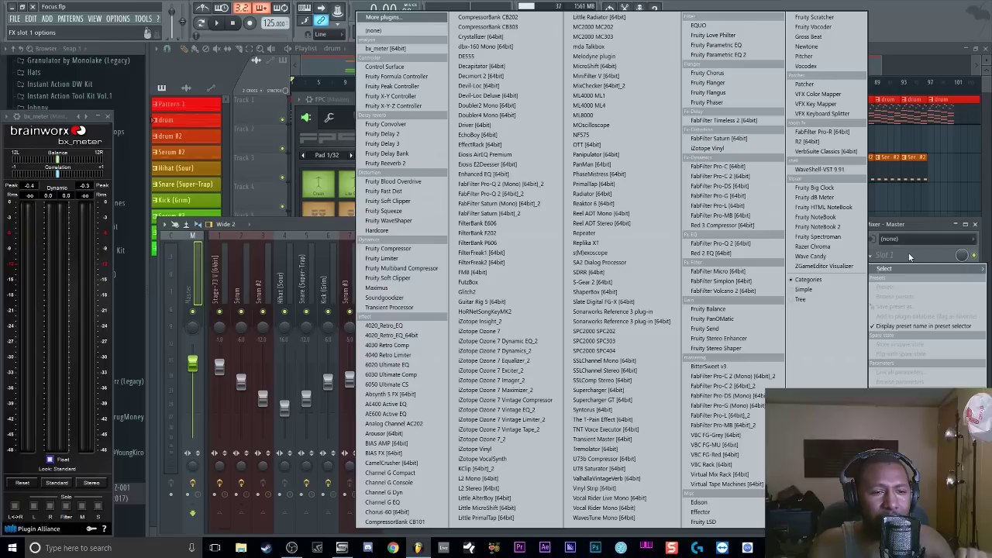
Load Patcher into the Master track's first effect slot and reposition its window over the mixer
{"action": "left_click", "coordinate": [906, 255]}
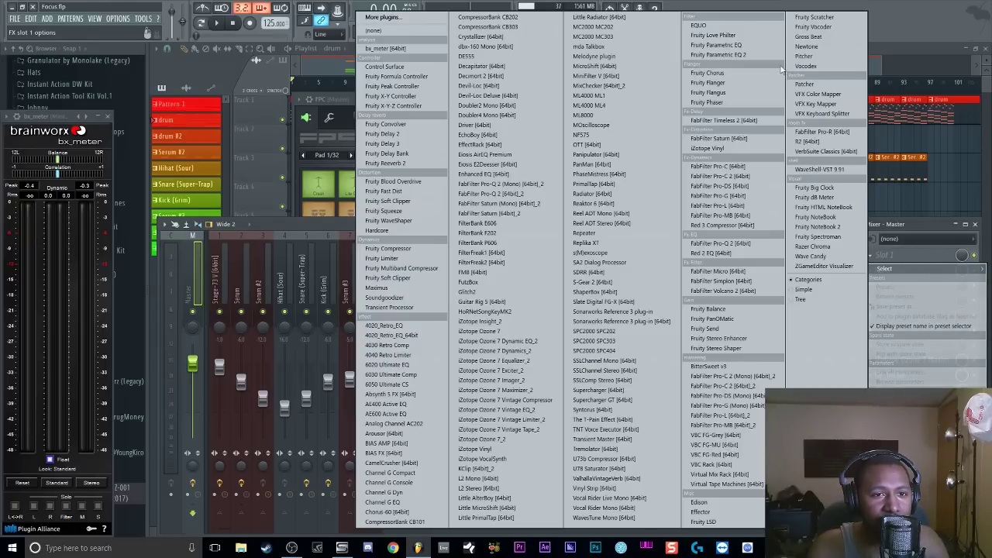
{"action": "left_click", "coordinate": [805, 84]}
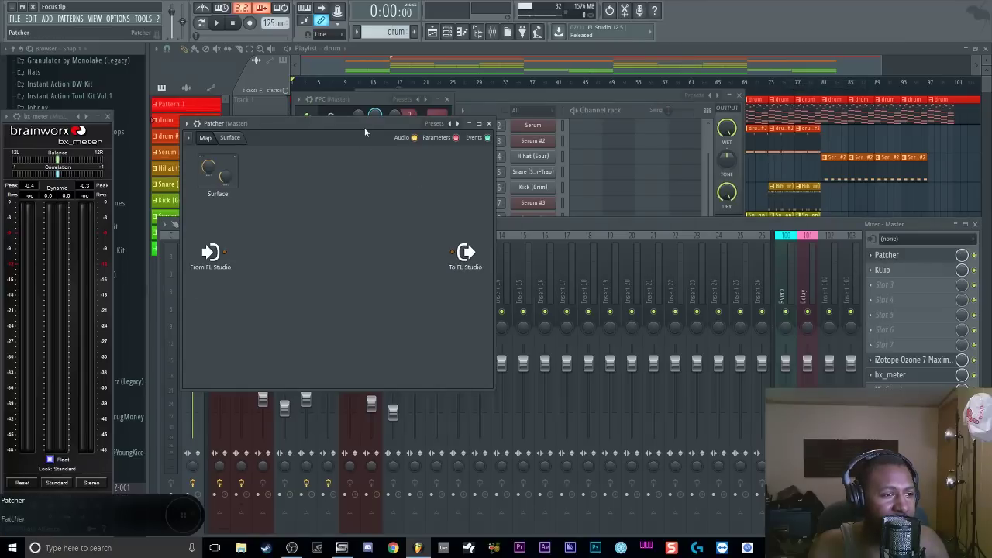
{"action": "left_click_drag", "start_coordinate": [364, 124], "coordinate": [533, 122]}
Examine Patcher's Map and Surface views and its list of addable controls, and close the Patcher window
{"action": "left_click", "coordinate": [401, 135]}
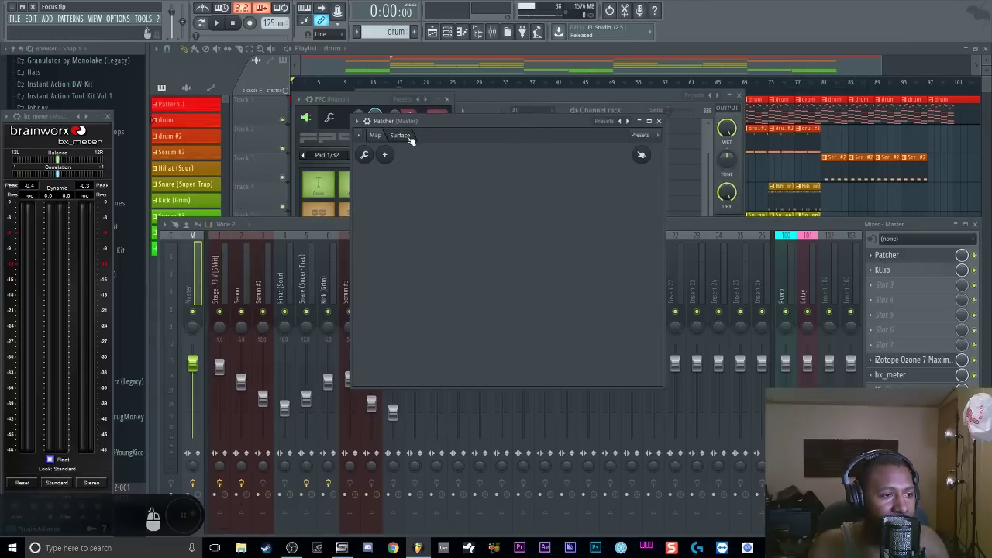
{"action": "left_click", "coordinate": [380, 137]}
{"action": "left_click", "coordinate": [400, 138]}
{"action": "left_click", "coordinate": [381, 138]}
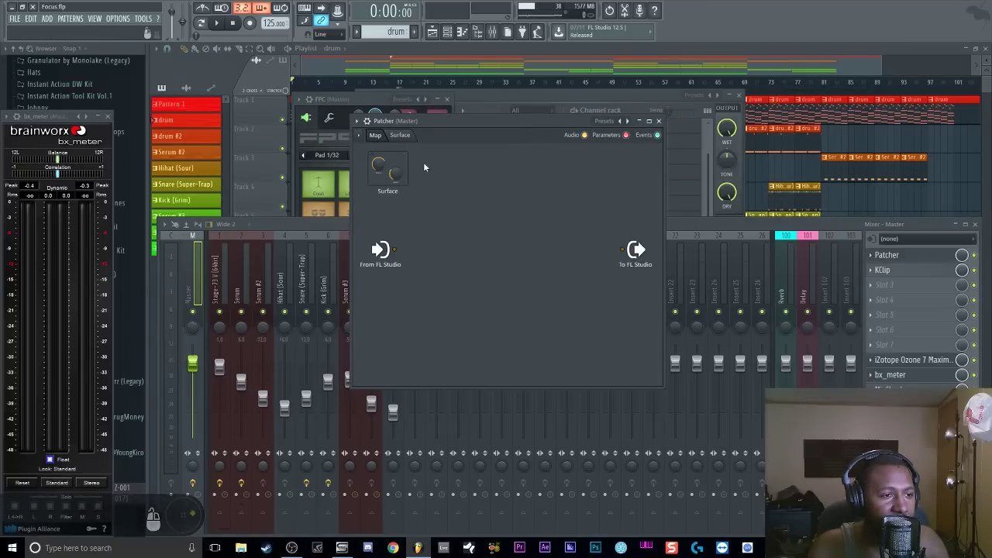
{"action": "left_click", "coordinate": [402, 138]}
{"action": "left_click", "coordinate": [384, 154]}
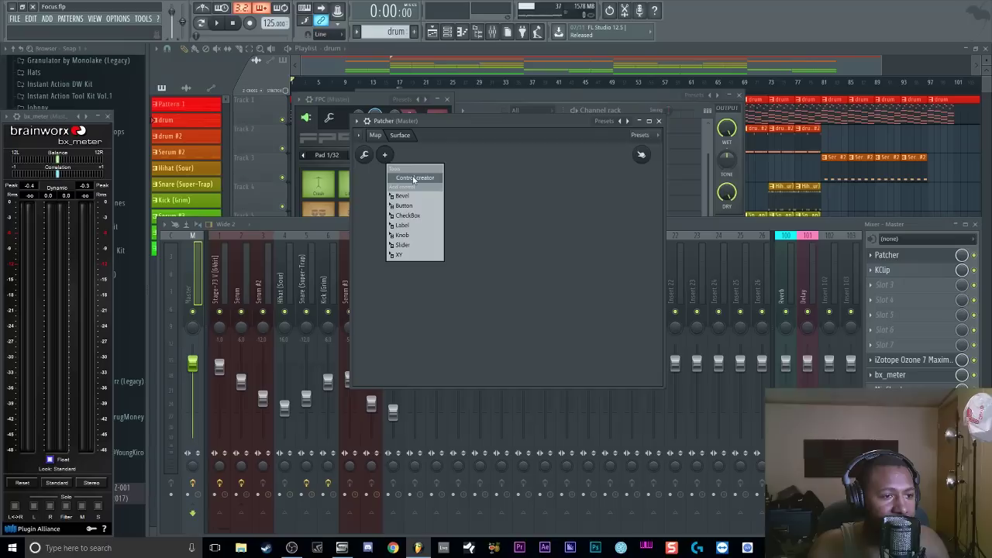
{"action": "left_click", "coordinate": [607, 159]}
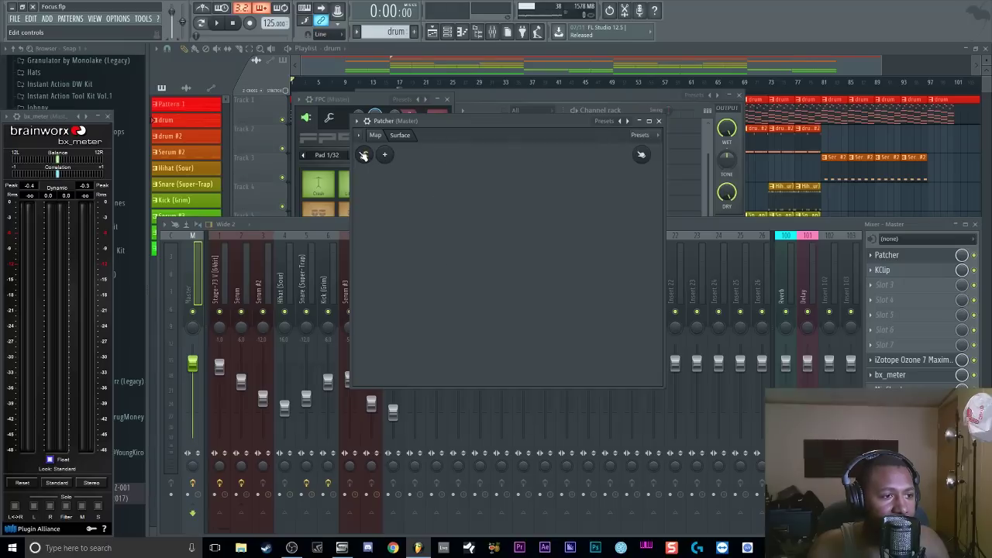
{"action": "left_click", "coordinate": [382, 155]}
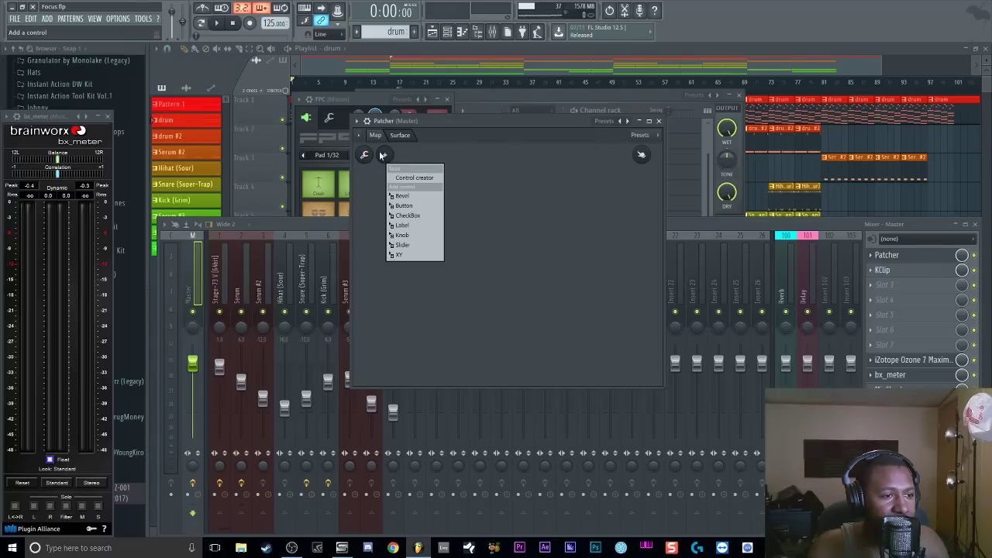
{"action": "left_click", "coordinate": [403, 138]}
{"action": "left_click", "coordinate": [377, 135]}
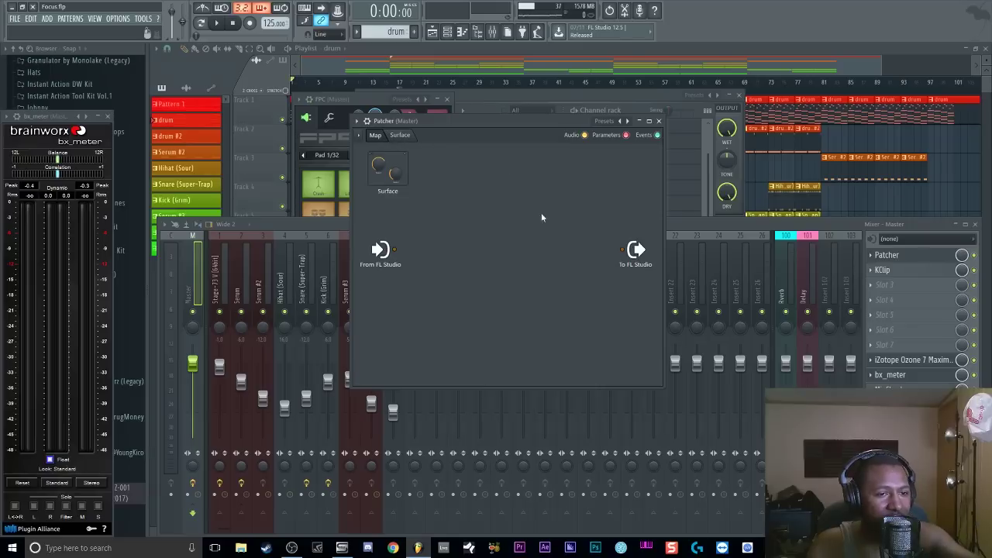
{"action": "left_click", "coordinate": [658, 121]}
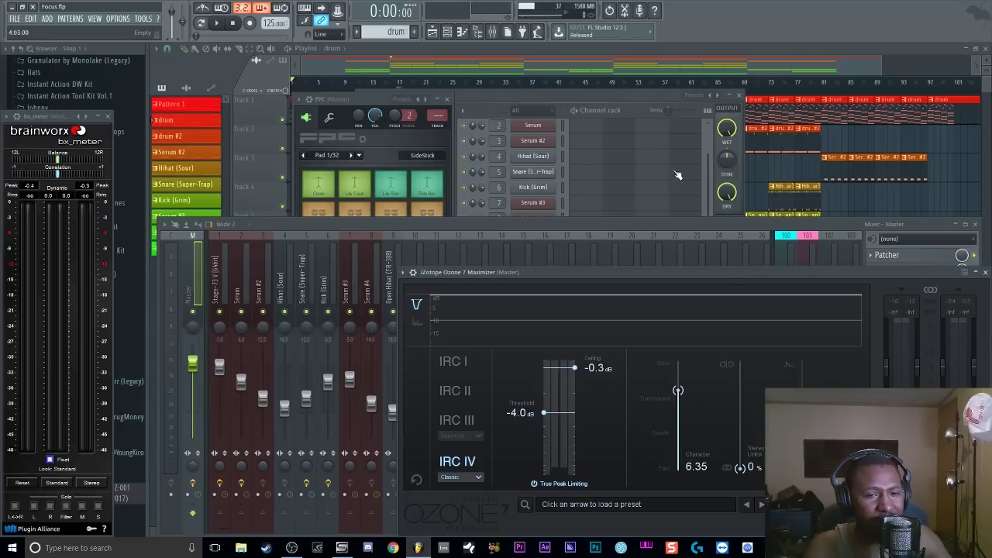
Bring the playlist in front of the mixer, channel rack and plugin windows
{"action": "left_click", "coordinate": [633, 232]}
{"action": "left_click", "coordinate": [649, 103]}
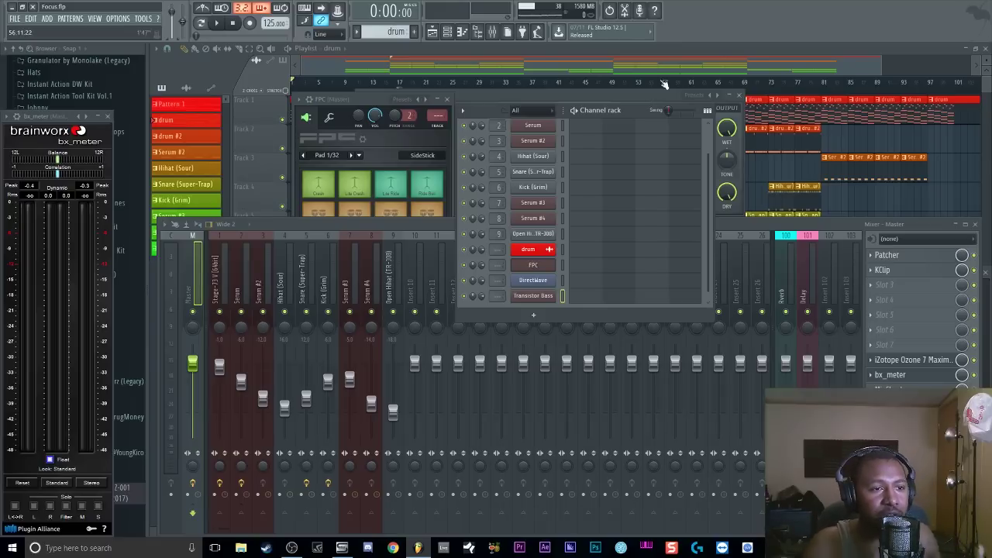
{"action": "left_click", "coordinate": [720, 49]}
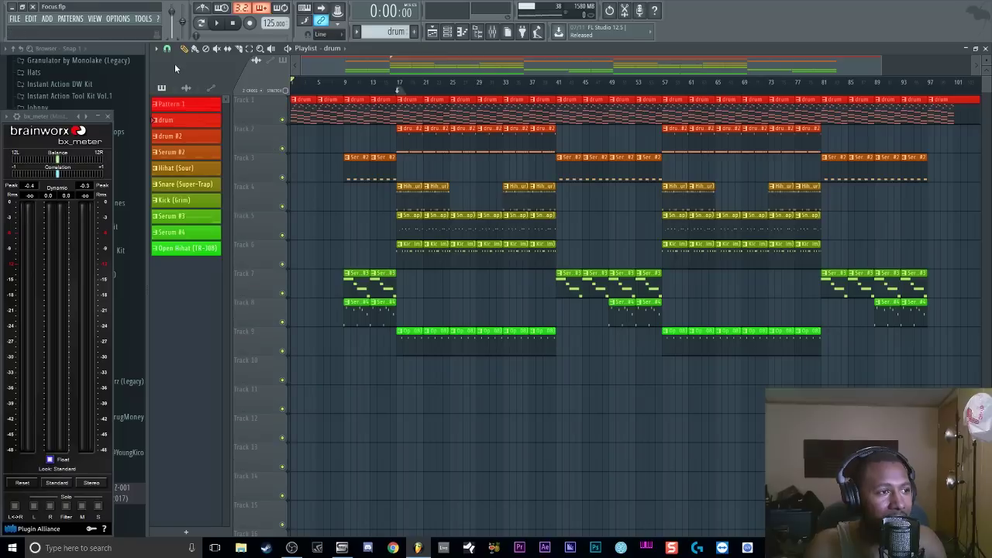
Run the macro that locks all playlist tracks to content, also resizing every track to its minimum size
{"action": "left_click", "coordinate": [147, 19]}
{"action": "mouse_move", "coordinate": [155, 50]}
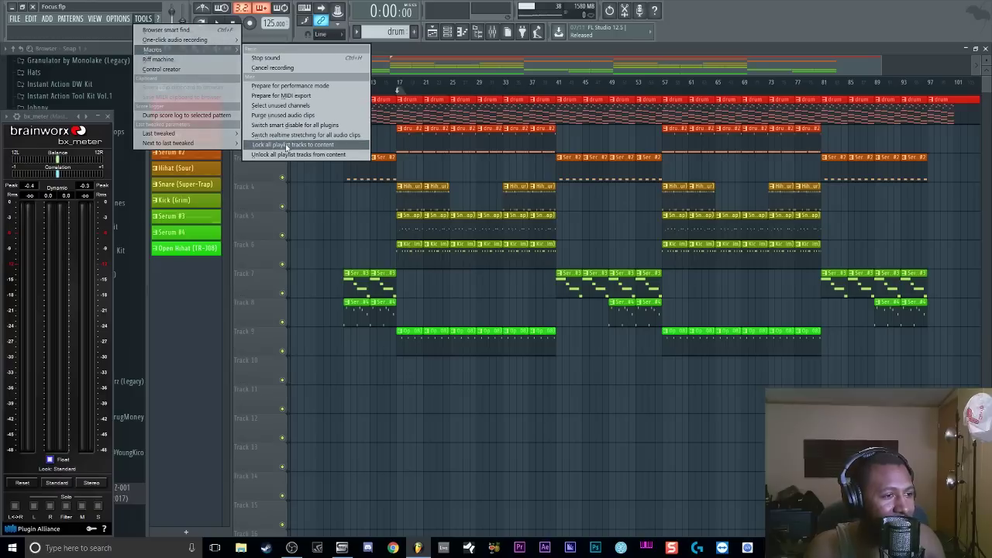
{"action": "left_click", "coordinate": [300, 145]}
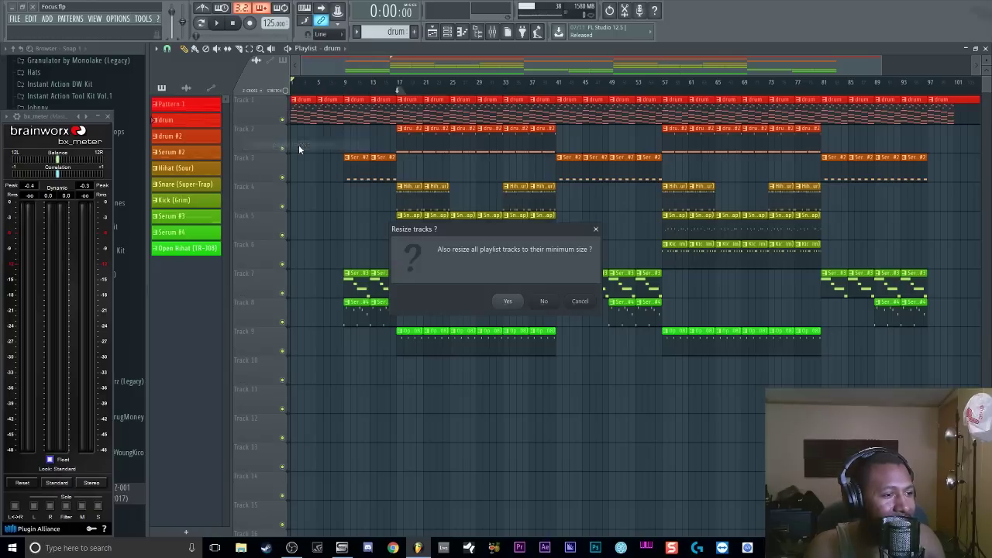
{"action": "left_click", "coordinate": [508, 300]}
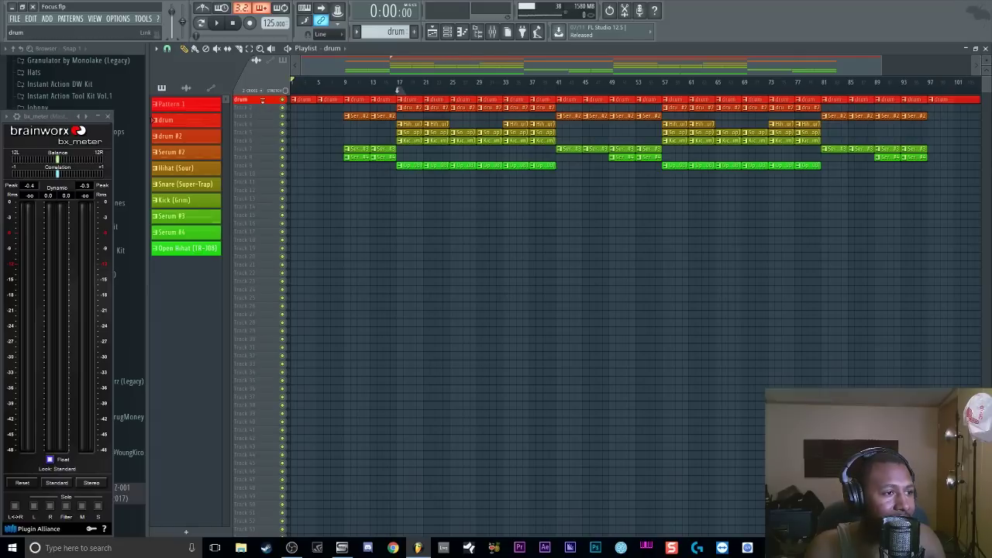
Enlarge playlist tracks 1 through 10 from their minimum height
{"action": "double_click", "coordinate": [264, 101]}
{"action": "double_click", "coordinate": [264, 126]}
{"action": "double_click", "coordinate": [265, 150]}
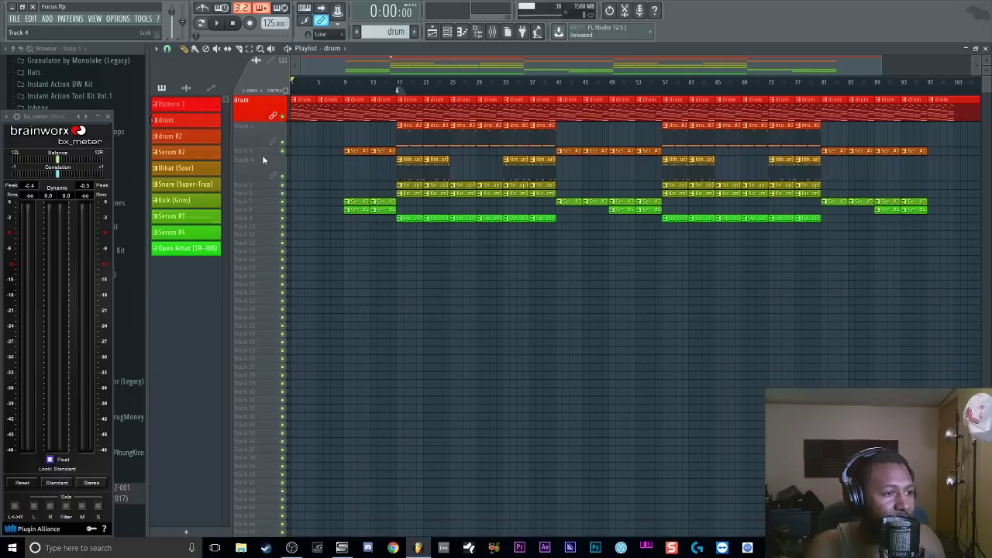
{"action": "double_click", "coordinate": [264, 176]}
{"action": "double_click", "coordinate": [264, 204]}
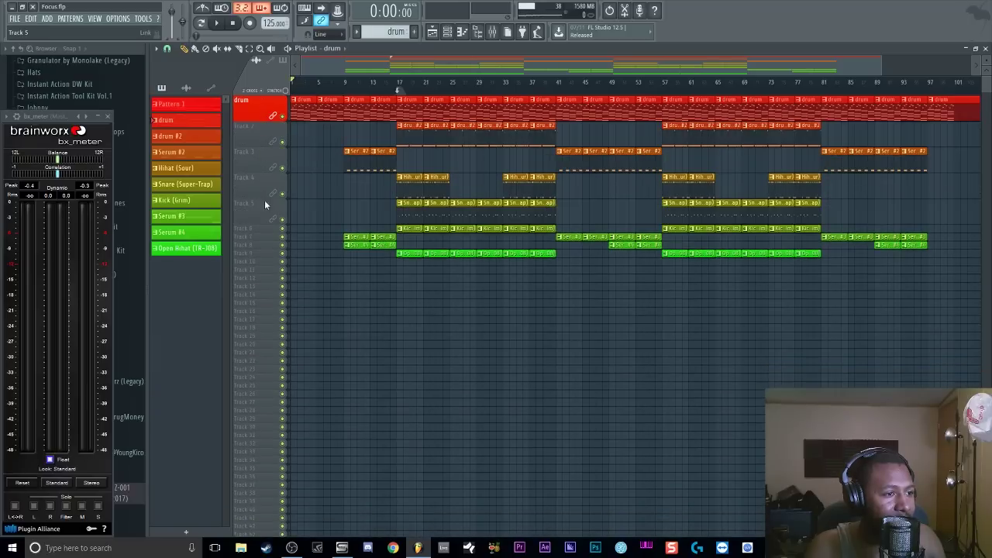
{"action": "double_click", "coordinate": [261, 229]}
{"action": "double_click", "coordinate": [260, 256]}
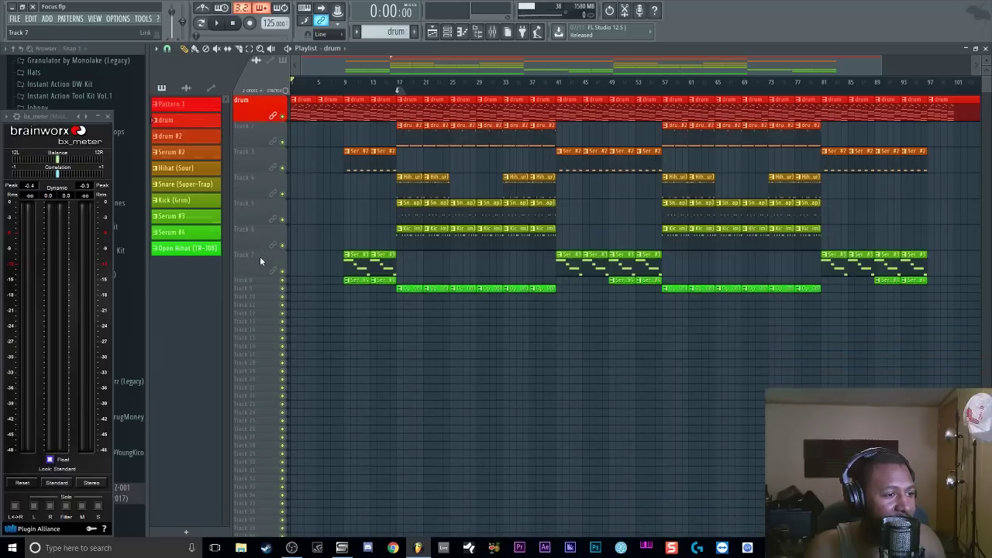
{"action": "double_click", "coordinate": [261, 280]}
{"action": "double_click", "coordinate": [265, 306]}
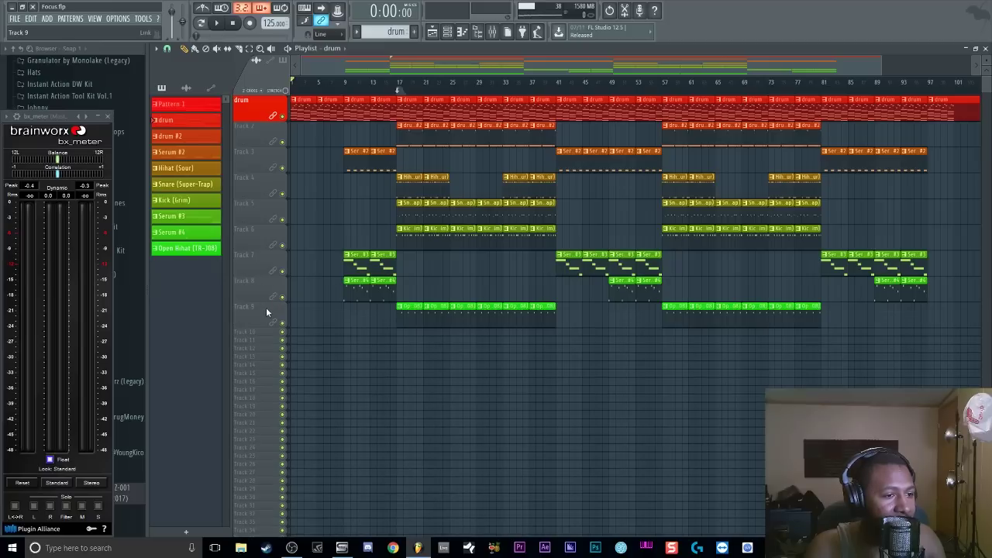
{"action": "double_click", "coordinate": [272, 332]}
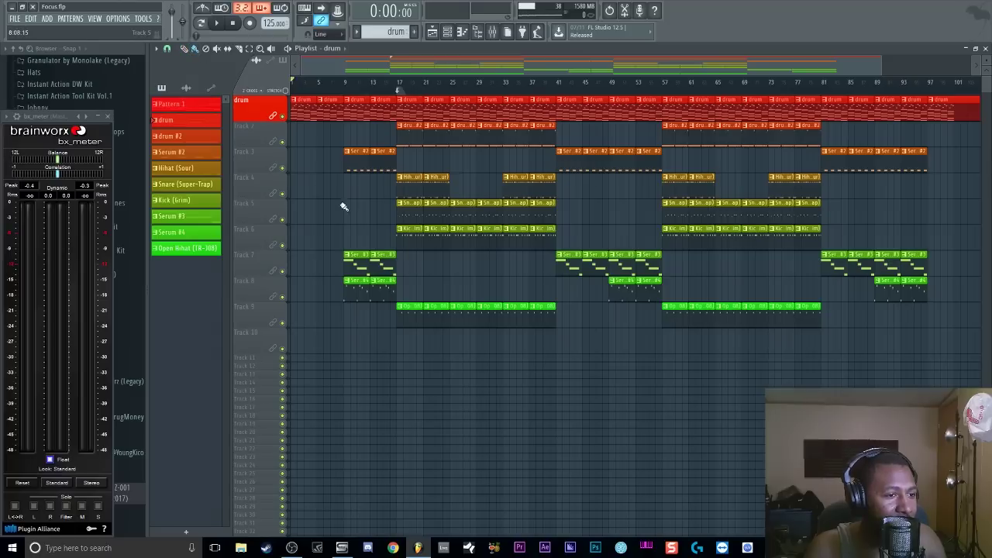
Add a Hihat (Sour) clip at bar 5 on track 4, a Snare (Super-Trap) clip near bar 10 on track 5, and a Kick (Grim) clip near bar 46 on track 6
{"action": "left_click", "coordinate": [320, 190]}
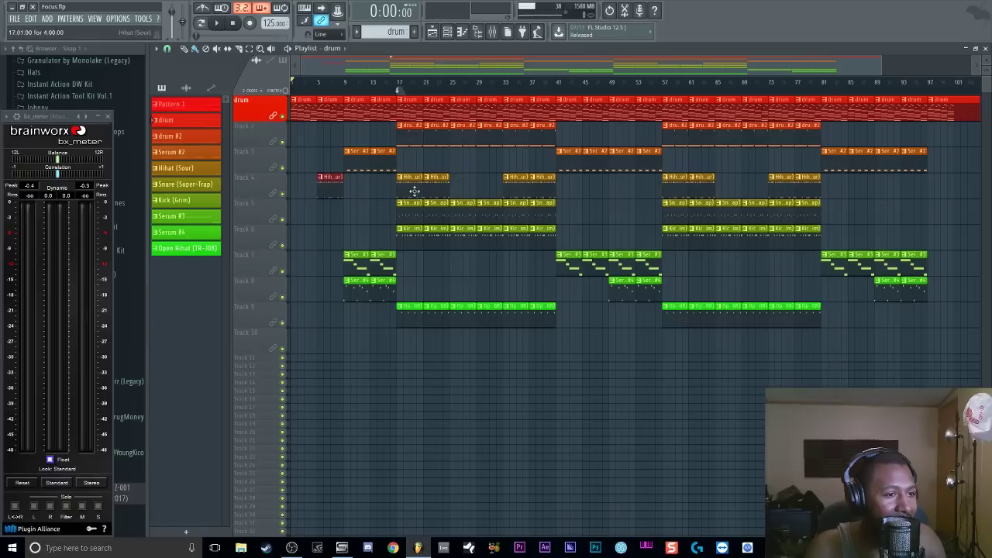
{"action": "left_click", "coordinate": [351, 217]}
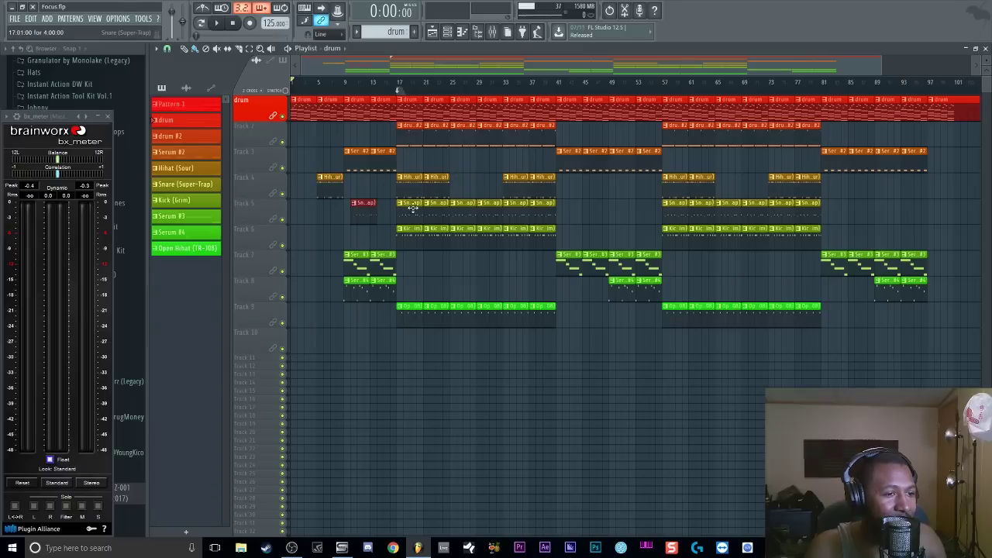
{"action": "left_click", "coordinate": [592, 230]}
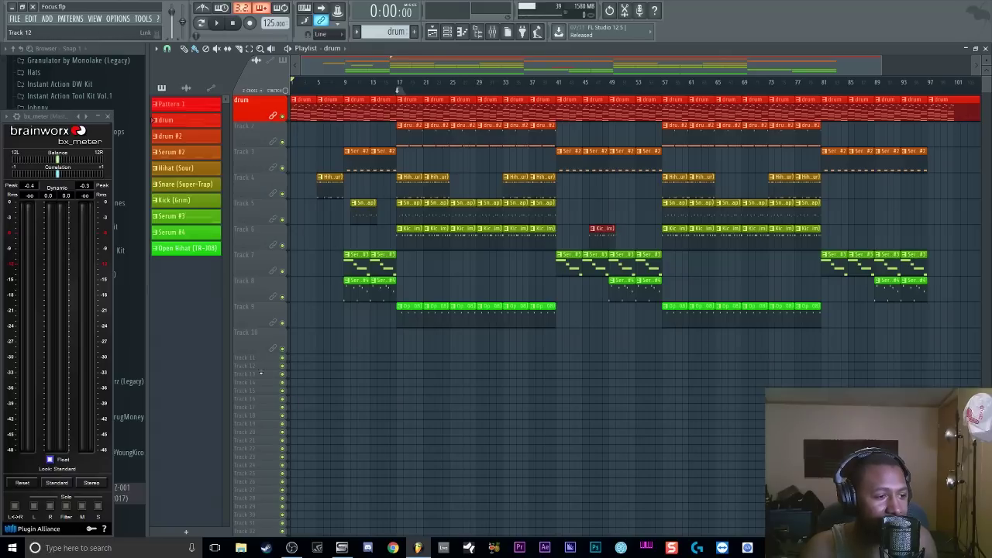
Enlarge track 11 and assign the Open Hihat pattern's name and color to it, erasing the clips placed on the track
{"action": "mouse_move", "coordinate": [258, 359]}
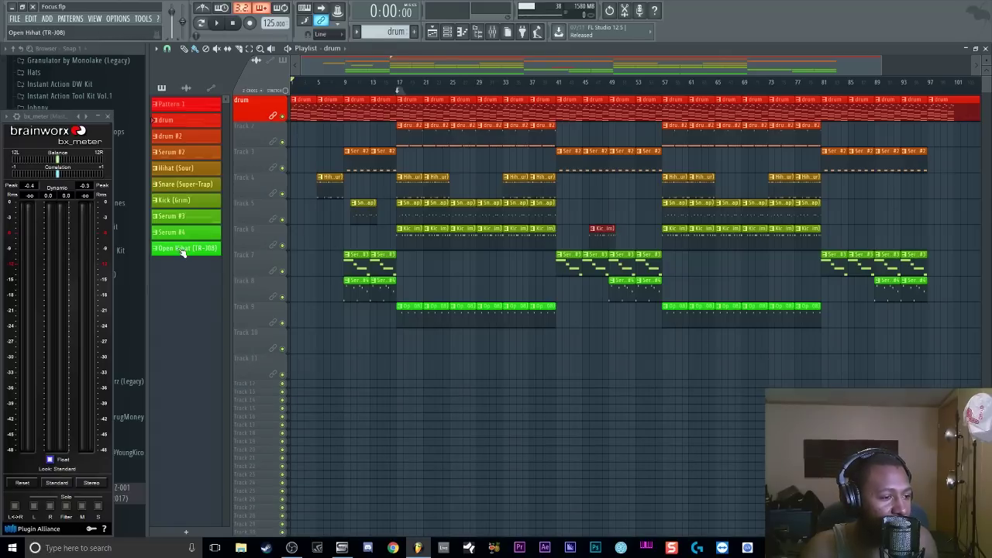
{"action": "left_click_drag", "start_coordinate": [183, 249], "coordinate": [288, 365]}
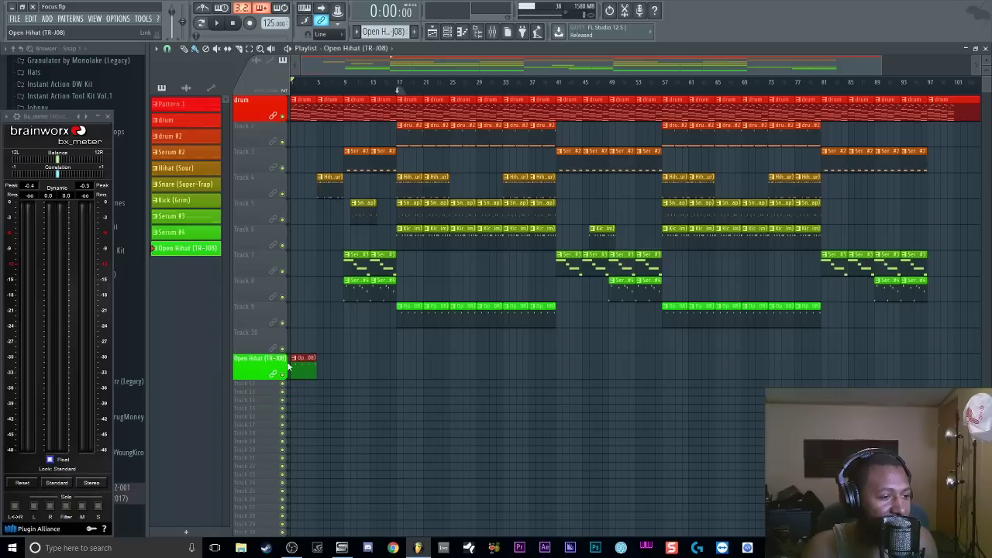
{"action": "left_click", "coordinate": [341, 371]}
{"action": "mouse_move", "coordinate": [375, 373]}
{"action": "left_mouse_down"}
{"action": "mouse_move", "coordinate": [630, 372]}
{"action": "mouse_move", "coordinate": [317, 376]}
{"action": "left_mouse_up"}
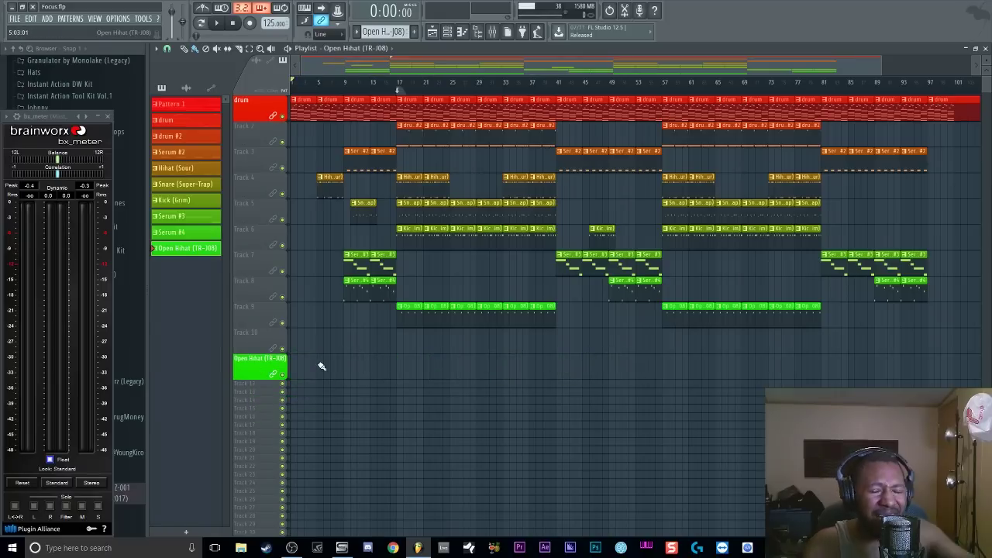